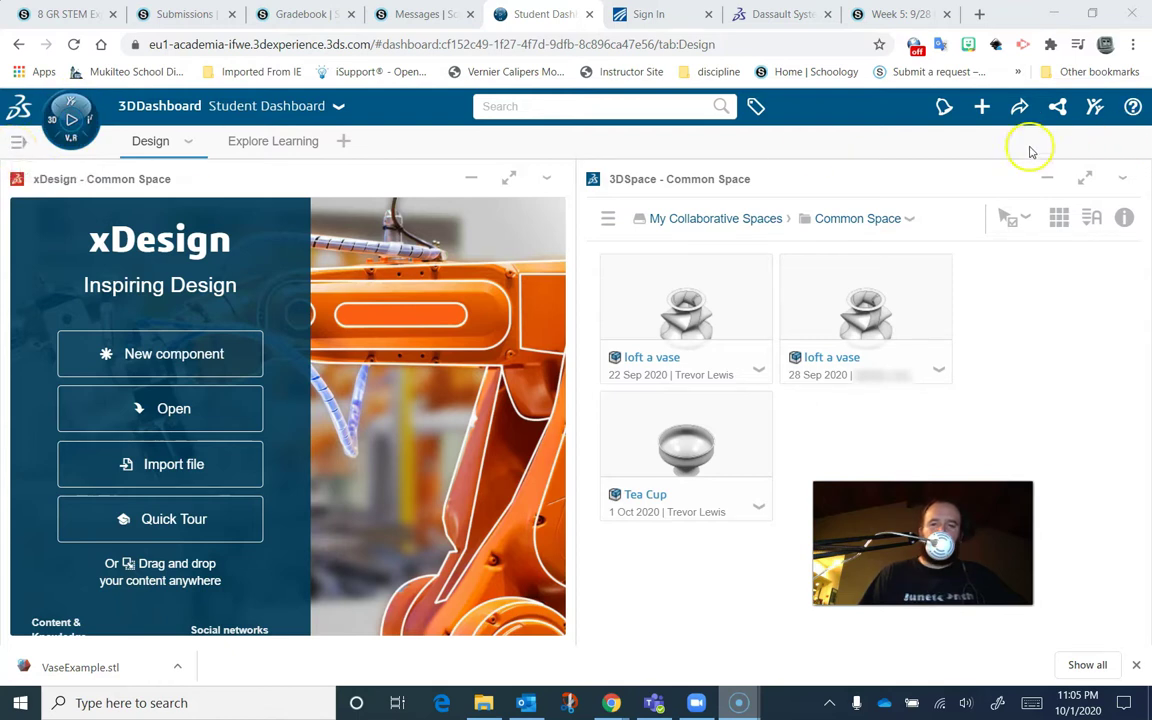
{"action": "left_click", "coordinate": [20, 147]}
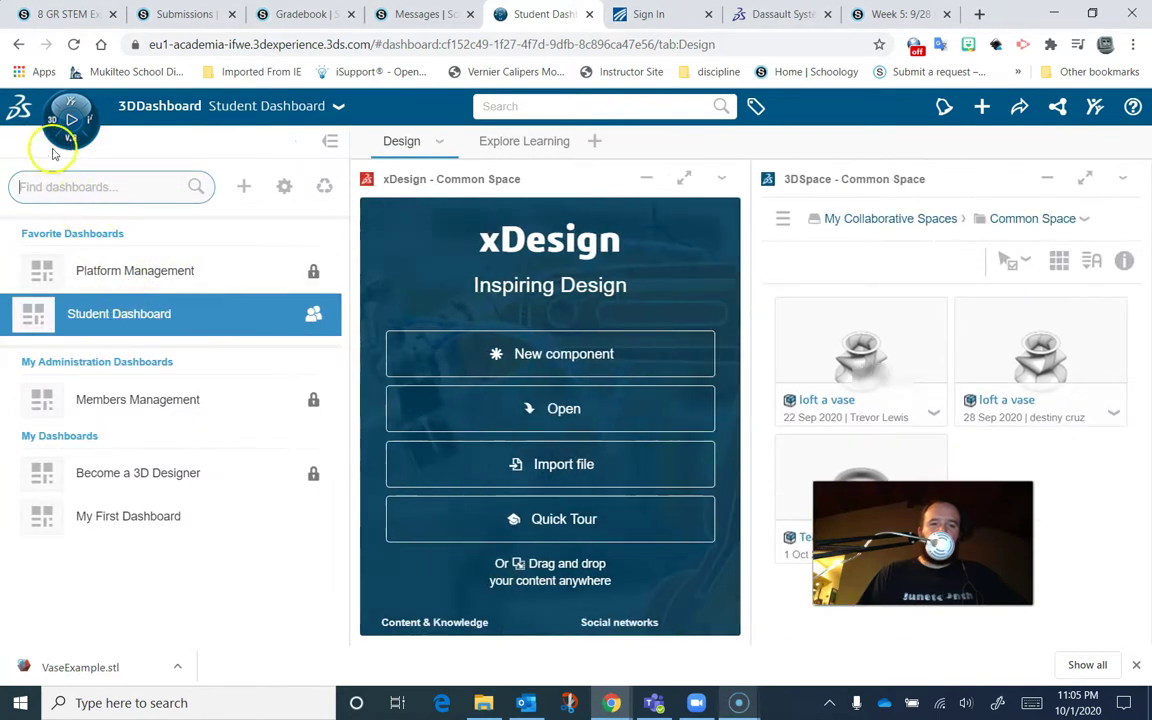
{"action": "left_click", "coordinate": [332, 146]}
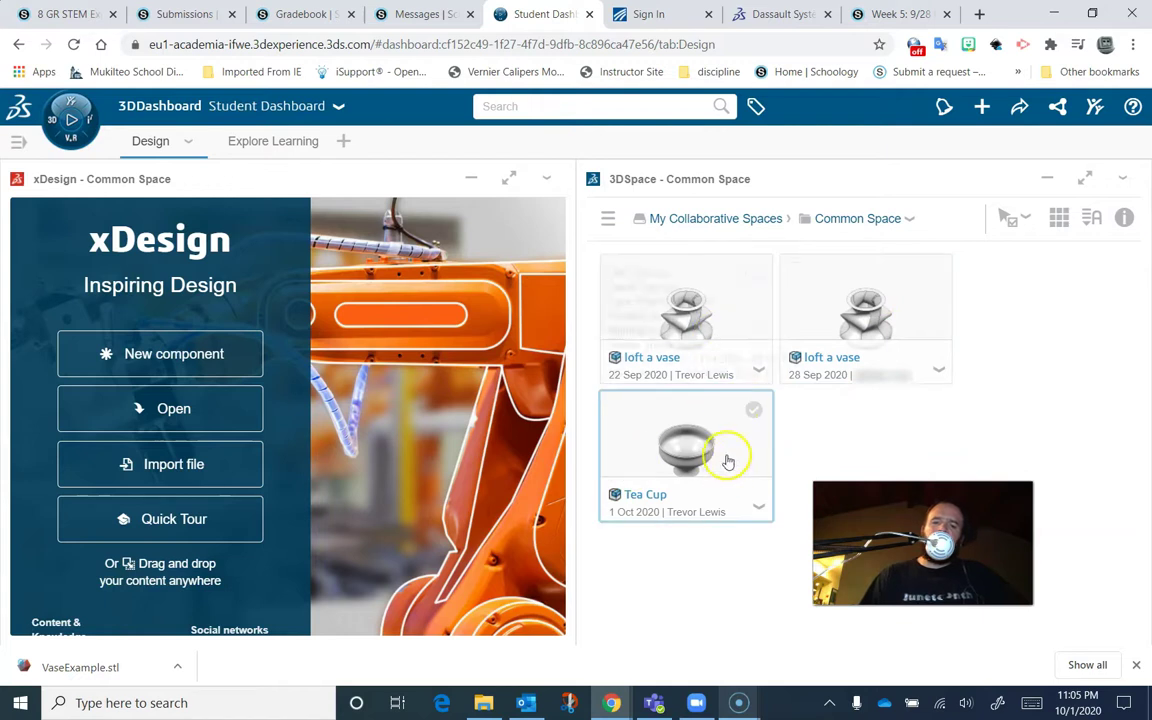
{"action": "mouse_move", "coordinate": [727, 452]}
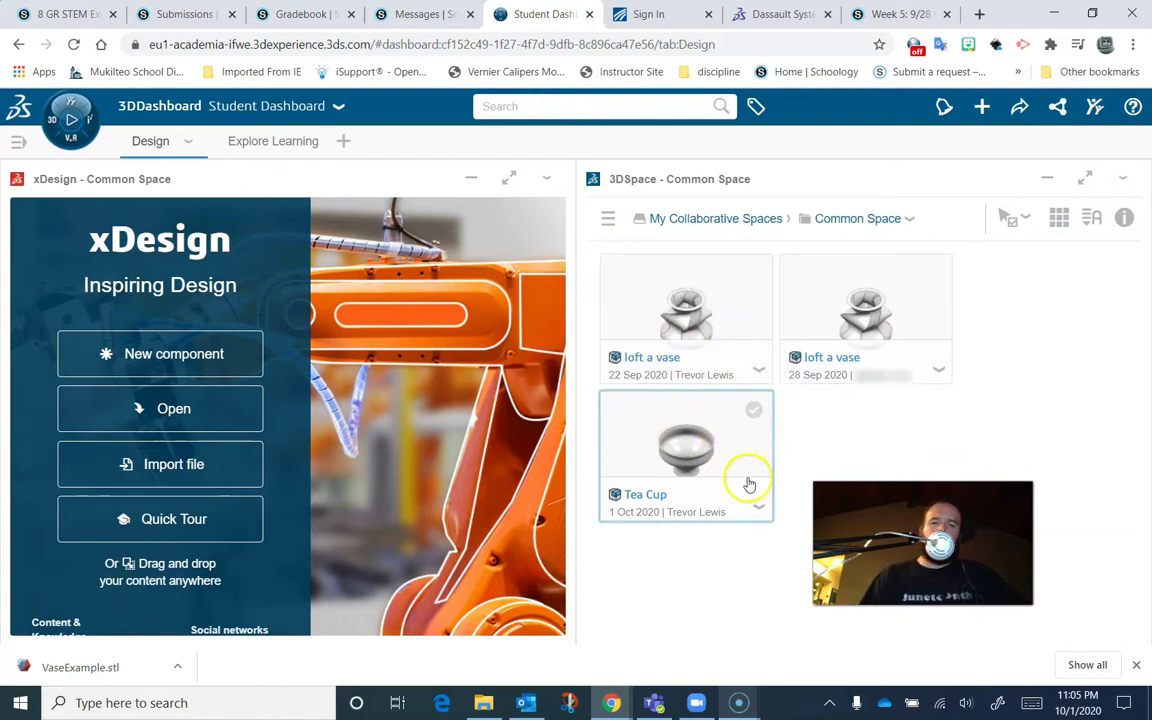
{"action": "mouse_move", "coordinate": [689, 466]}
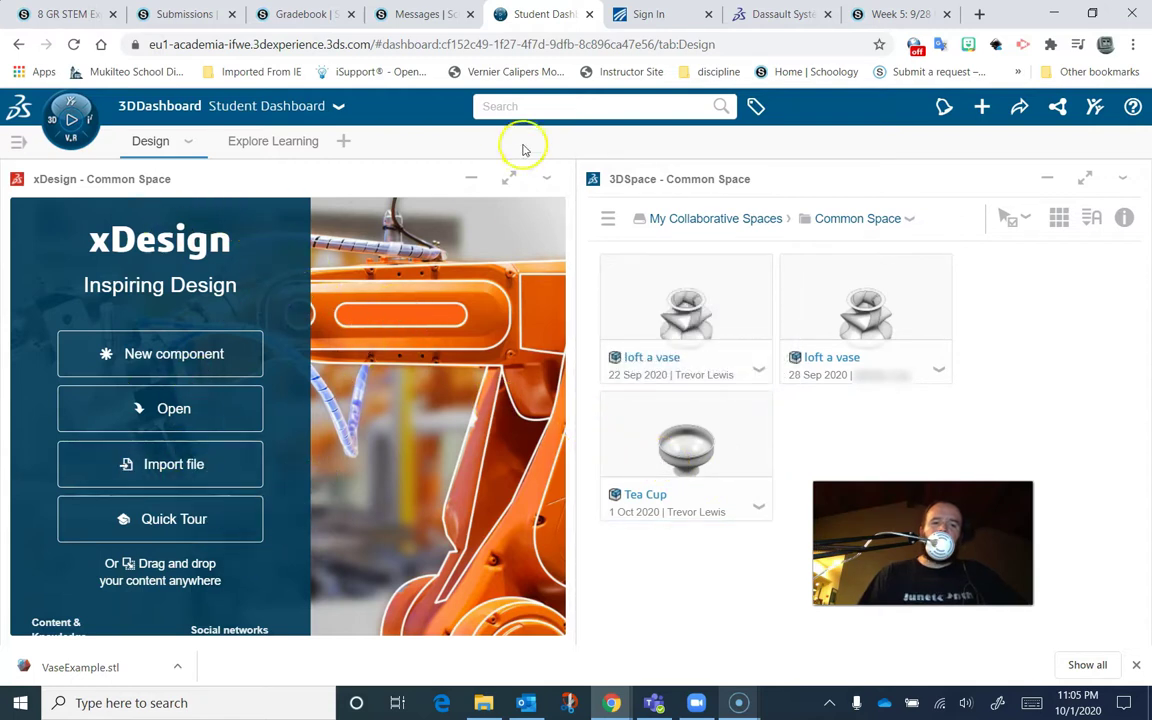
- Maximize the xDesign widget and create a new component named TestObject in Common Space
{"action": "left_click", "coordinate": [510, 180]}
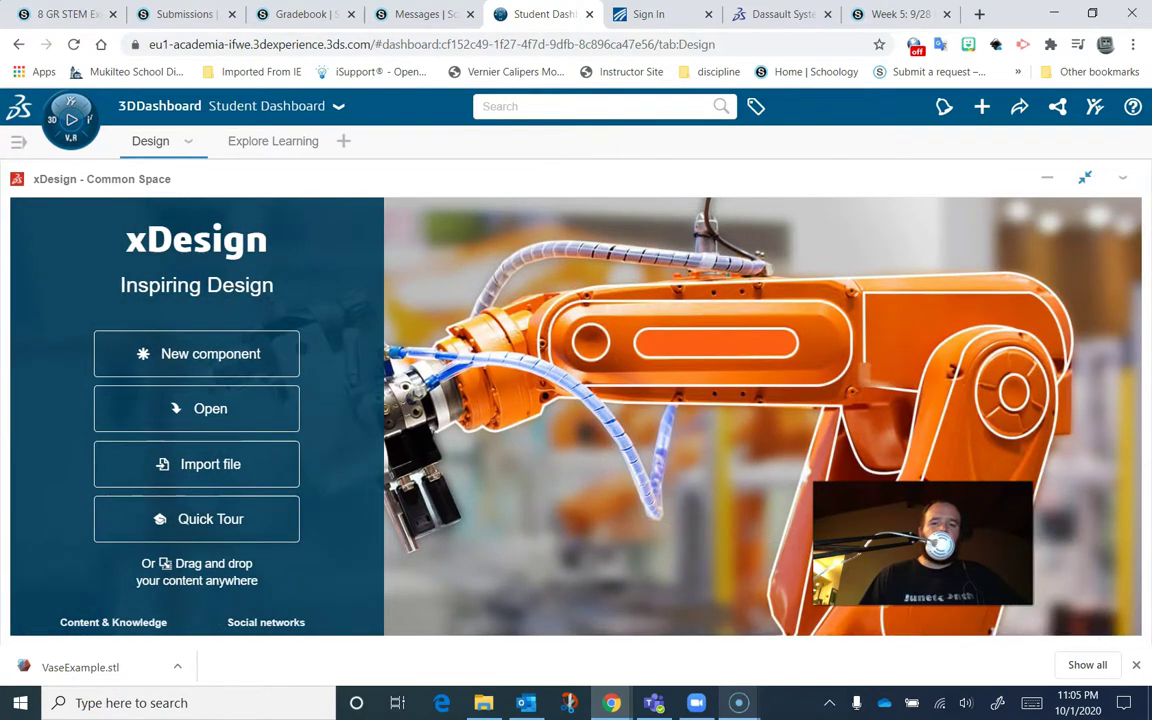
{"action": "left_click_drag", "start_coordinate": [880, 530], "coordinate": [955, 574]}
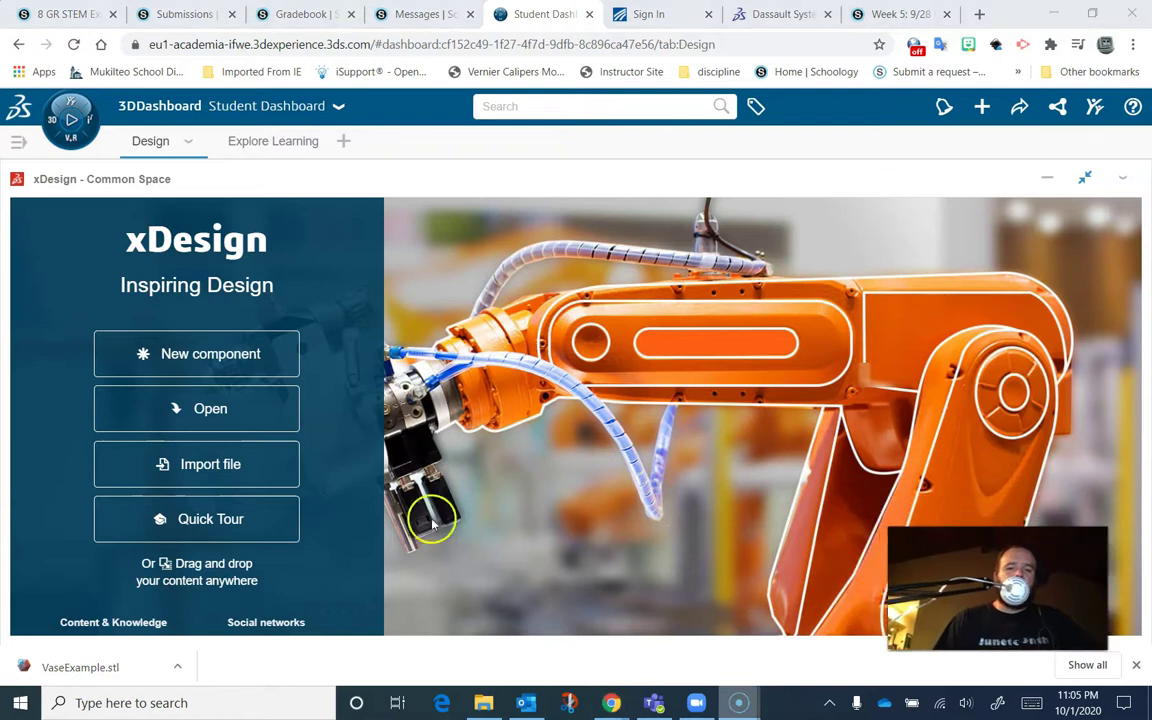
{"action": "left_click", "coordinate": [240, 356]}
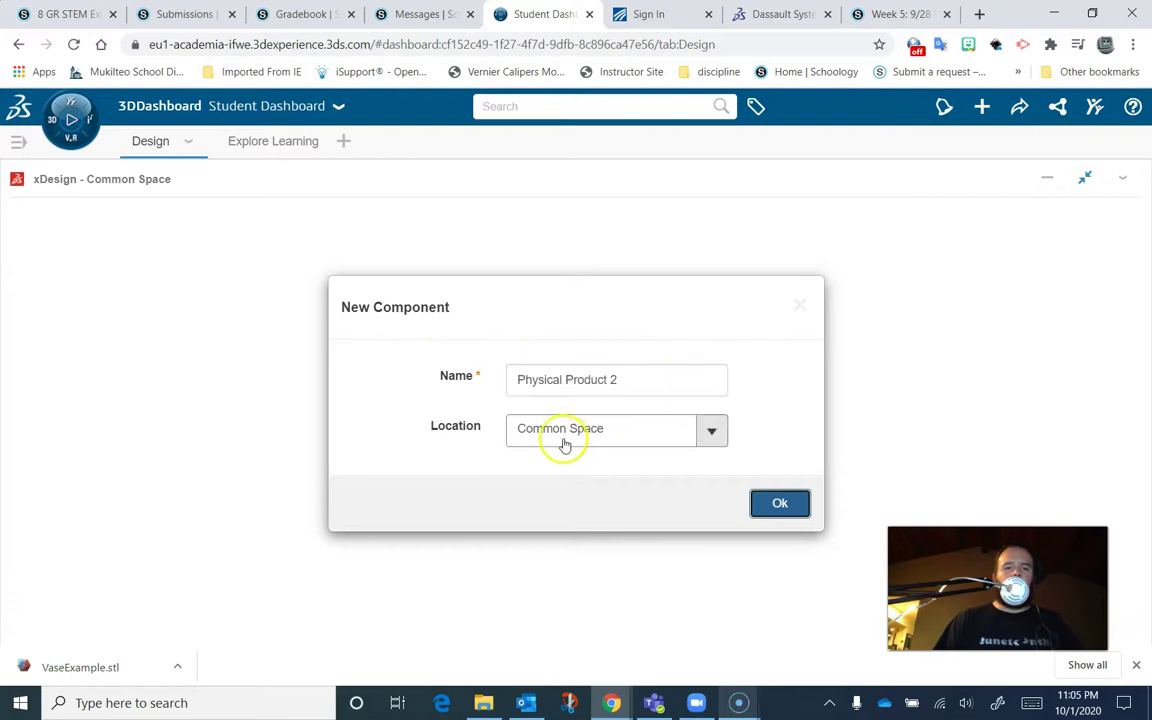
{"action": "left_click", "coordinate": [665, 372]}
{"action": "left_click_drag", "start_coordinate": [665, 372], "coordinate": [354, 372]}
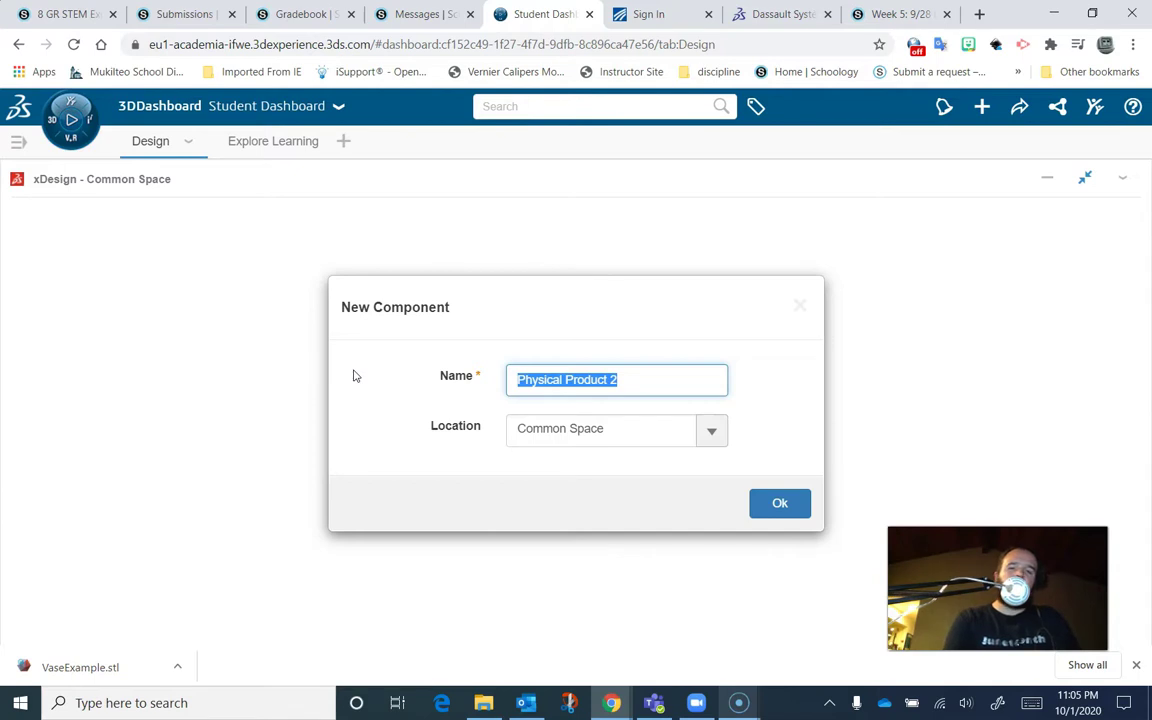
{"action": "type", "text": "TestObject"}
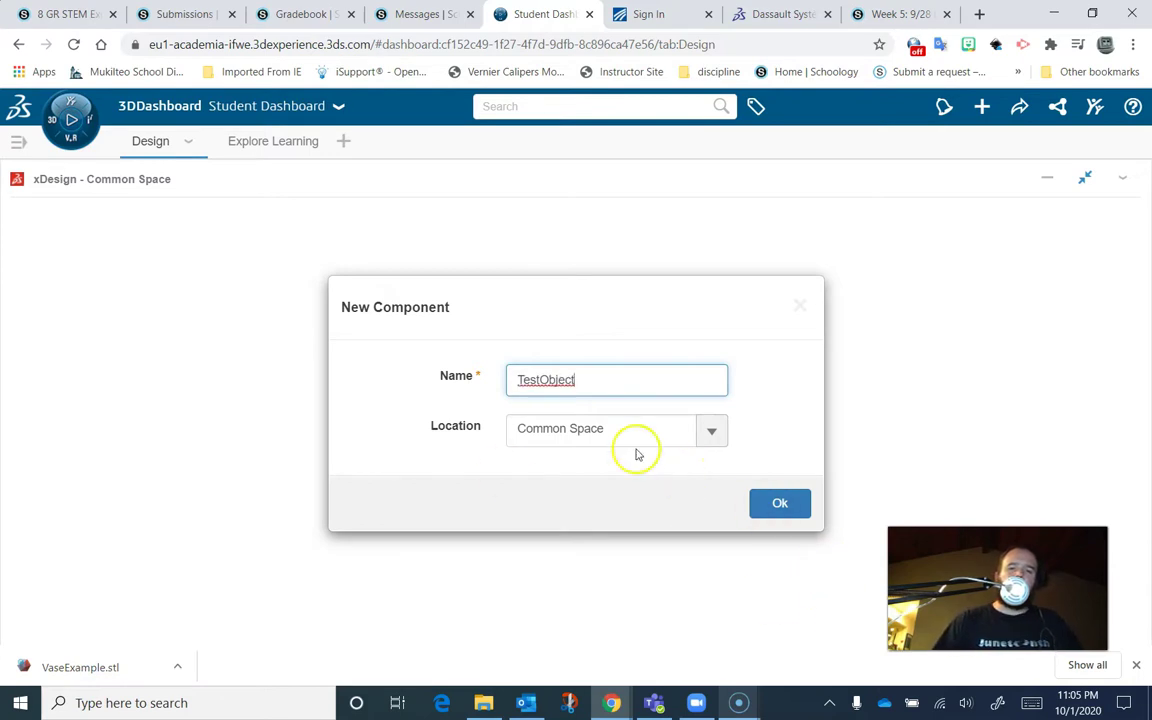
{"action": "left_click", "coordinate": [770, 502]}
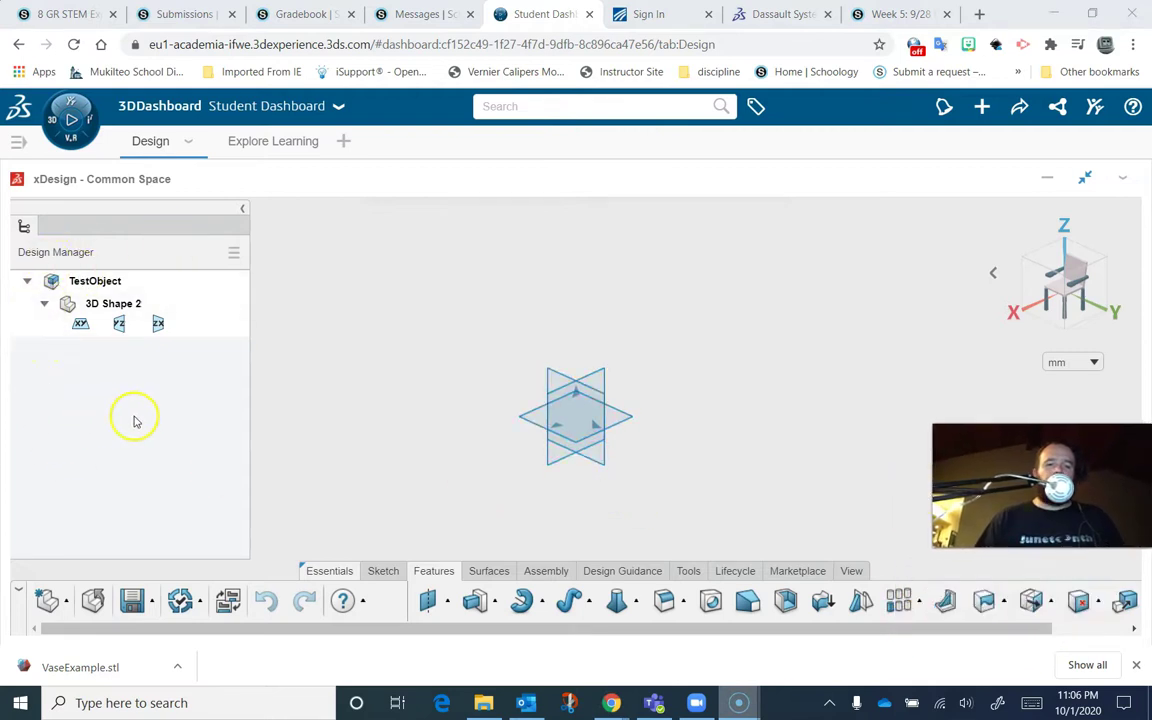
- Examine the XY, YZ and ZX reference planes from the top view and from several rotated angles
{"action": "left_click", "coordinate": [79, 333]}
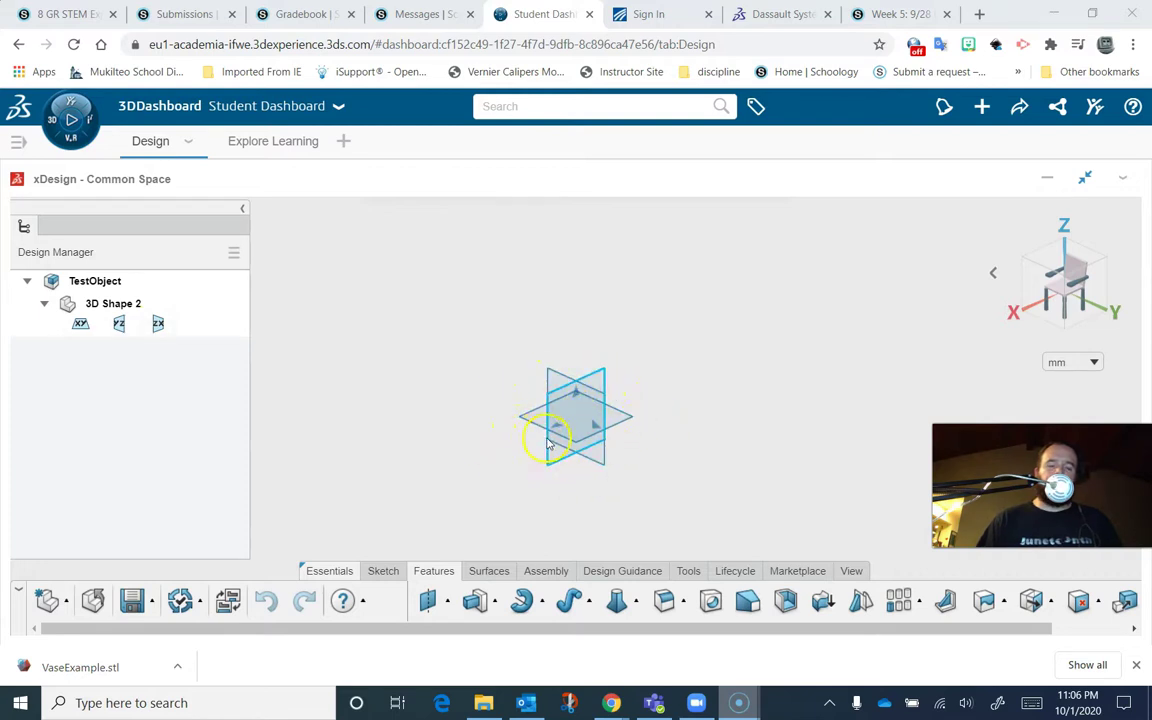
{"action": "left_click", "coordinate": [1055, 288]}
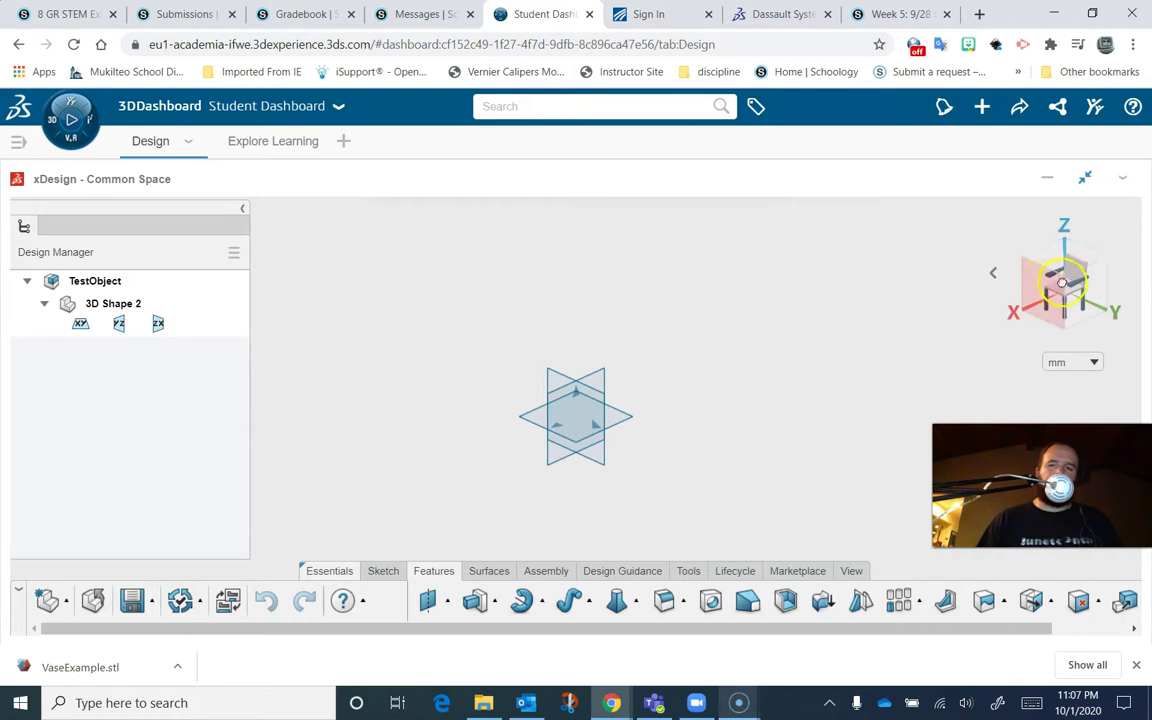
{"action": "left_click", "coordinate": [1062, 272]}
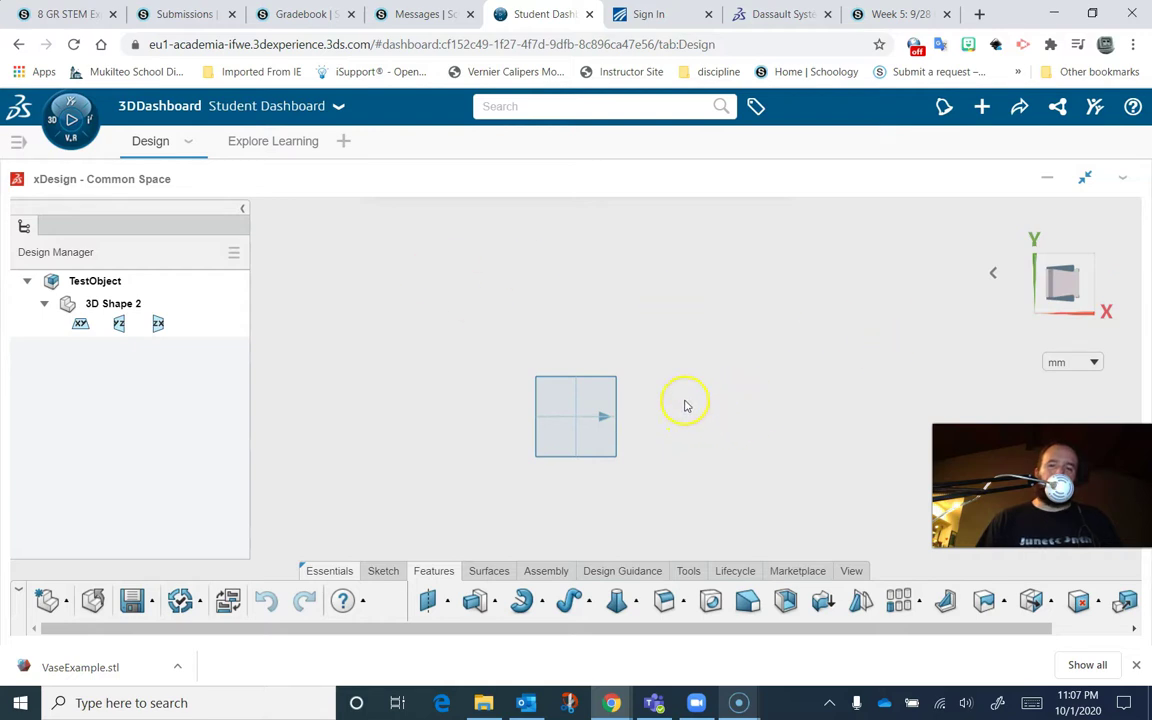
{"action": "mouse_move", "coordinate": [686, 406]}
{"action": "middle_mouse_down"}
{"action": "mouse_move", "coordinate": [656, 373]}
{"action": "mouse_move", "coordinate": [617, 273]}
{"action": "mouse_move", "coordinate": [686, 419]}
{"action": "mouse_move", "coordinate": [540, 418]}
{"action": "mouse_move", "coordinate": [403, 465]}
{"action": "middle_mouse_up"}
{"action": "mouse_move", "coordinate": [656, 320]}
{"action": "middle_mouse_down"}
{"action": "mouse_move", "coordinate": [581, 452]}
{"action": "mouse_move", "coordinate": [609, 476]}
{"action": "mouse_move", "coordinate": [738, 463]}
{"action": "mouse_move", "coordinate": [704, 481]}
{"action": "mouse_move", "coordinate": [694, 467]}
{"action": "middle_mouse_up"}
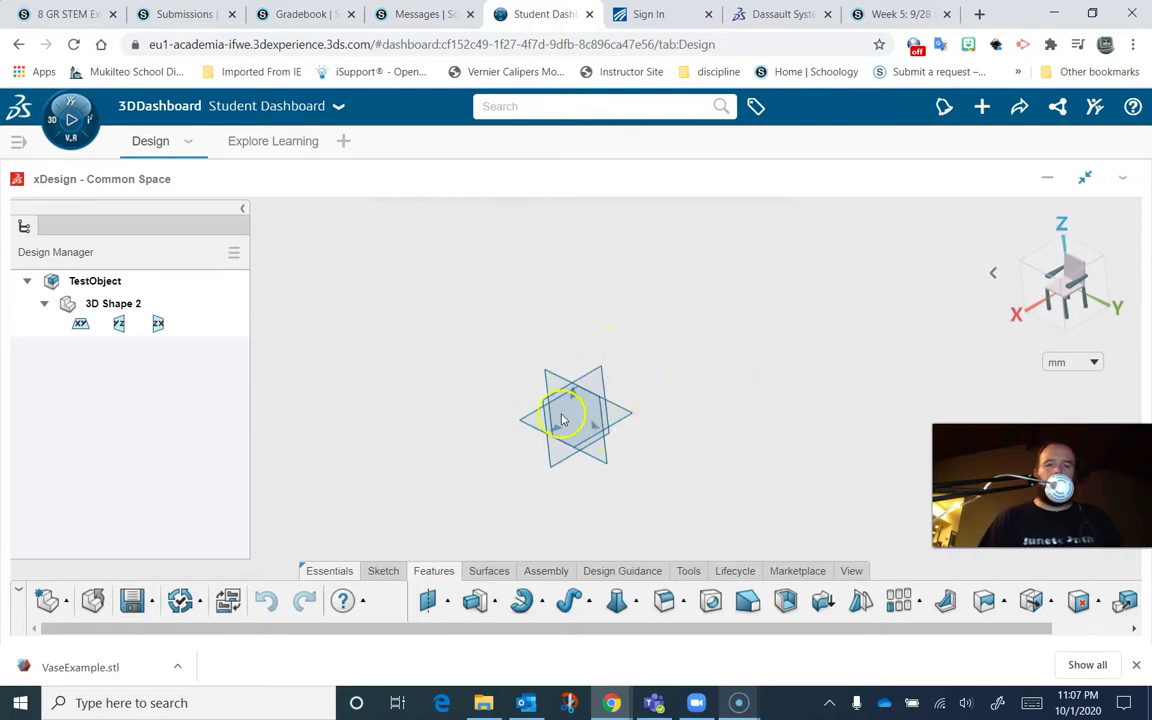
{"action": "middle_click_drag", "start_coordinate": [593, 418], "coordinate": [611, 457]}
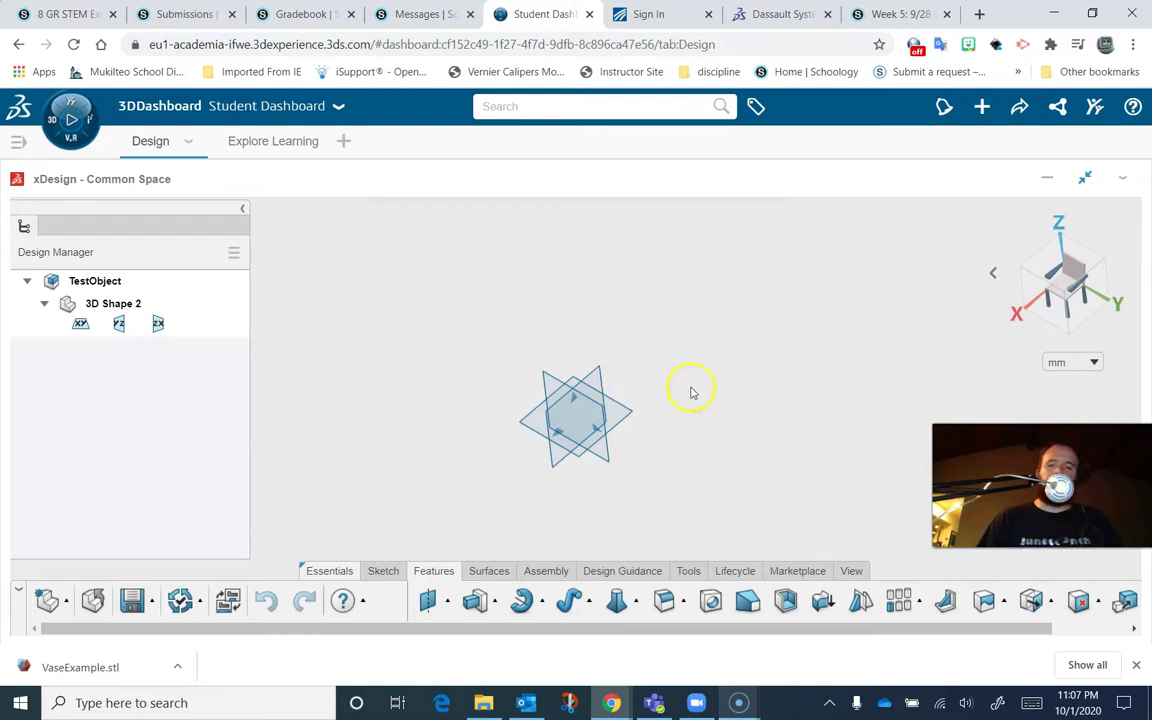
{"action": "middle_click_drag", "start_coordinate": [682, 378], "coordinate": [732, 345], "text": "ctrl"}
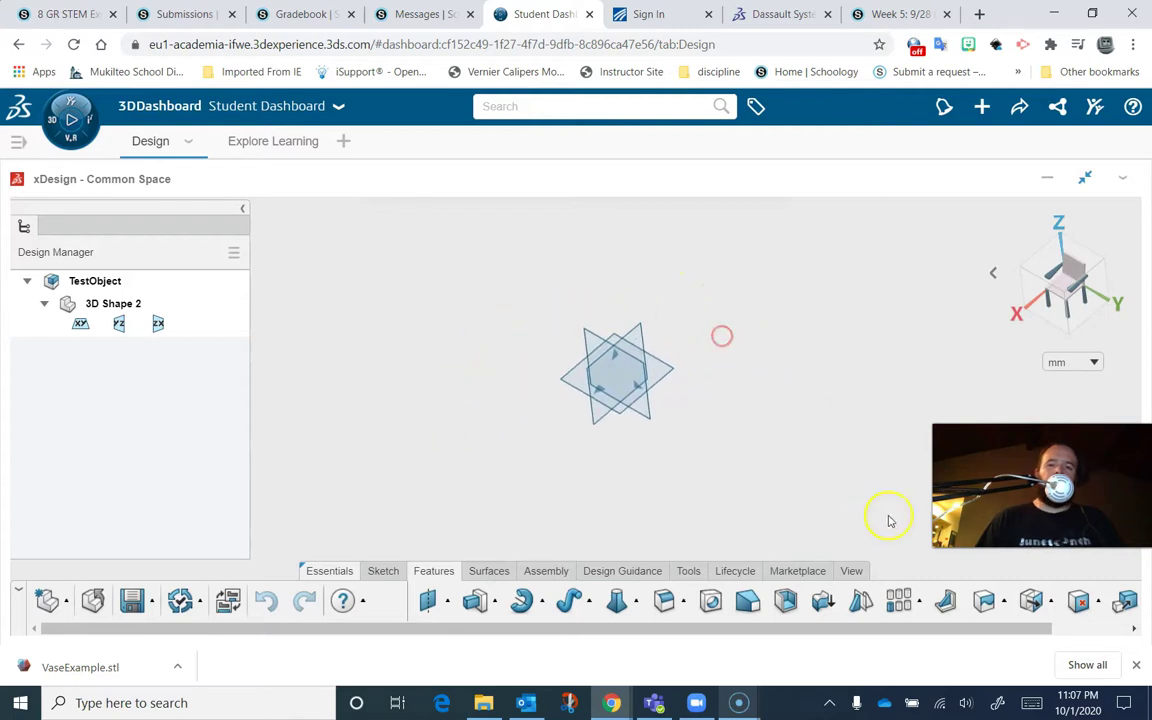
{"action": "left_click", "coordinate": [852, 570]}
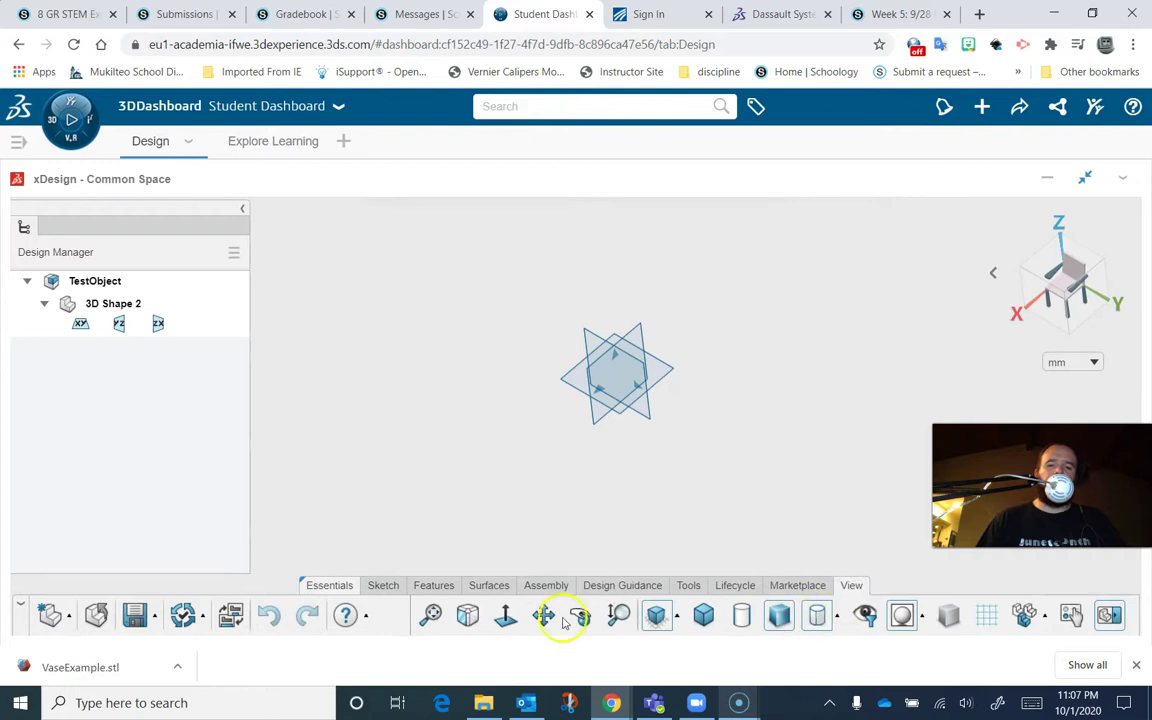
{"action": "left_click", "coordinate": [388, 590]}
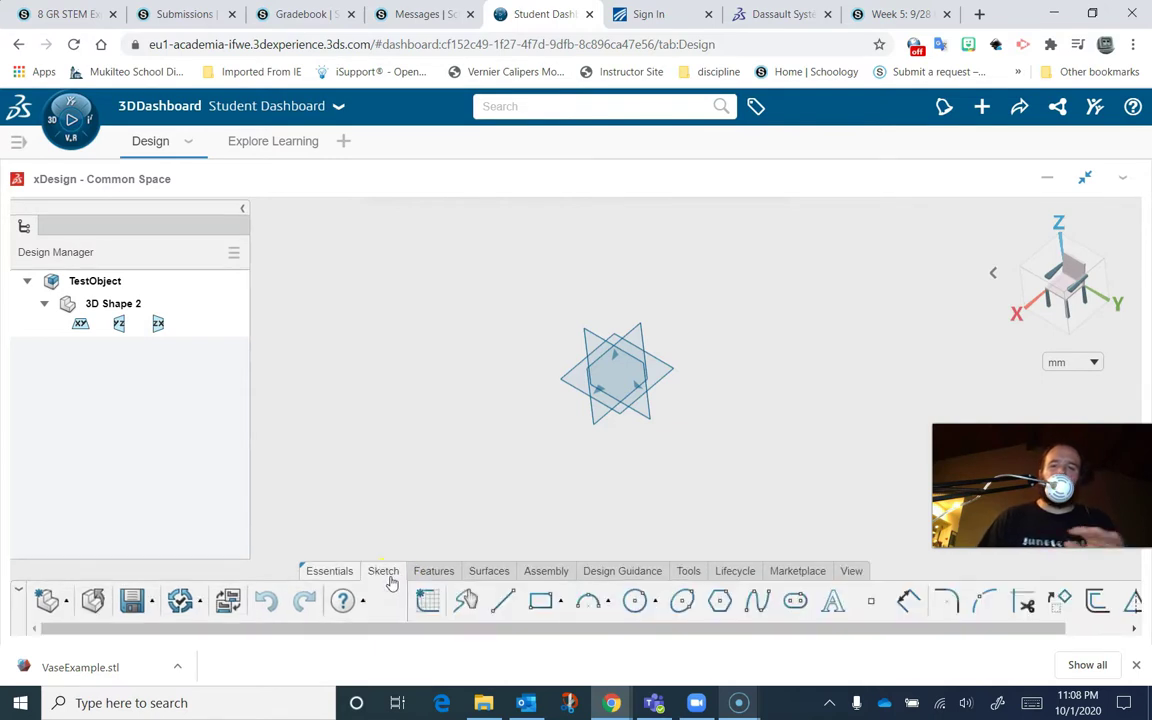
{"action": "left_click", "coordinate": [424, 574]}
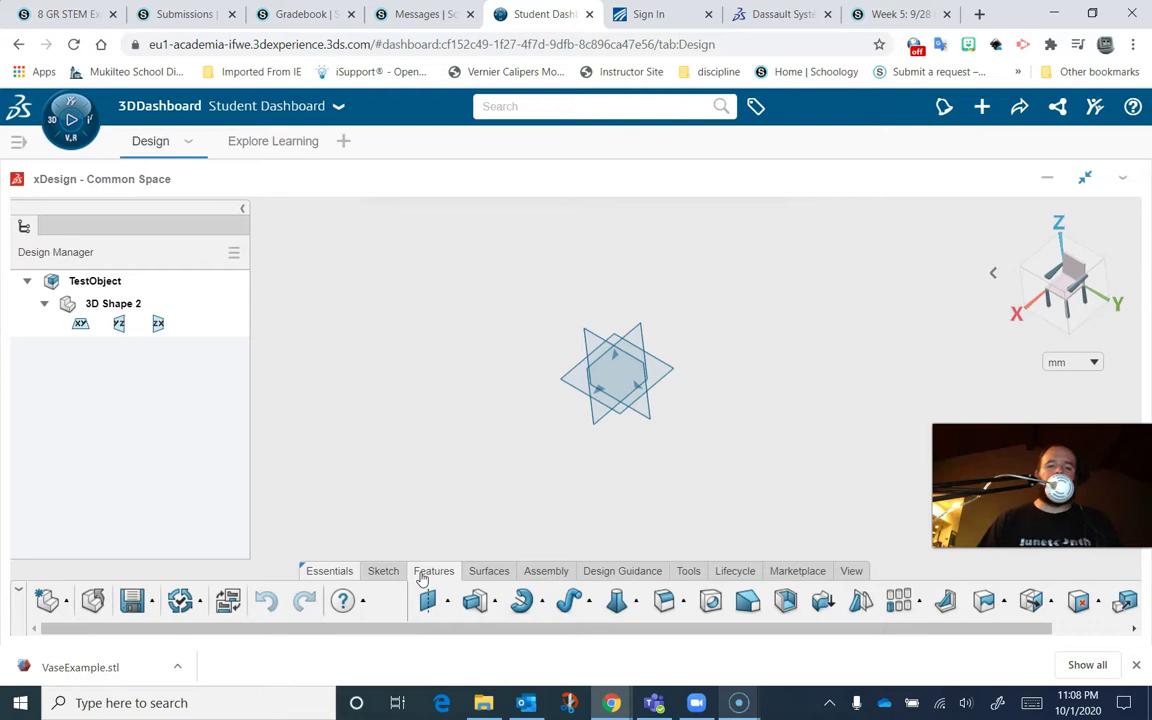
- Sketch an inscribed six-sided polygon centred on the origin of the XY plane and finish the sketch
{"action": "left_click", "coordinate": [390, 571]}
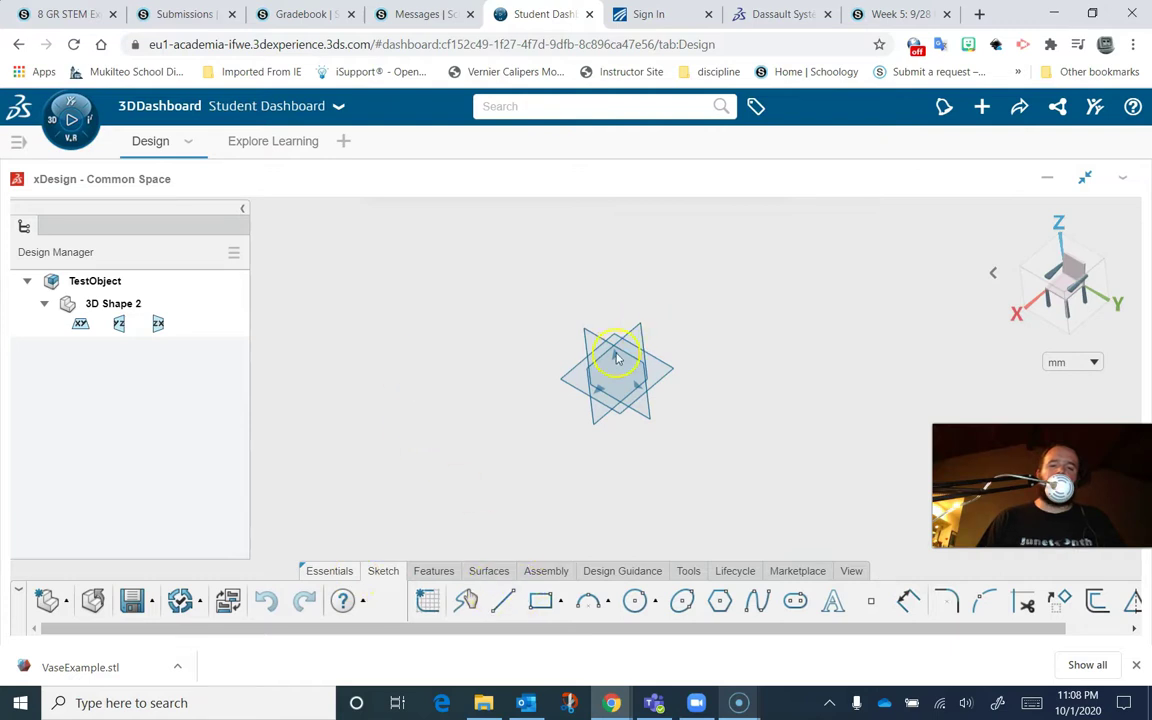
{"action": "mouse_move", "coordinate": [641, 411]}
{"action": "middle_mouse_down"}
{"action": "mouse_move", "coordinate": [666, 449]}
{"action": "mouse_move", "coordinate": [708, 418]}
{"action": "mouse_move", "coordinate": [608, 433]}
{"action": "mouse_move", "coordinate": [622, 429]}
{"action": "middle_mouse_up"}
{"action": "left_click", "coordinate": [79, 325]}
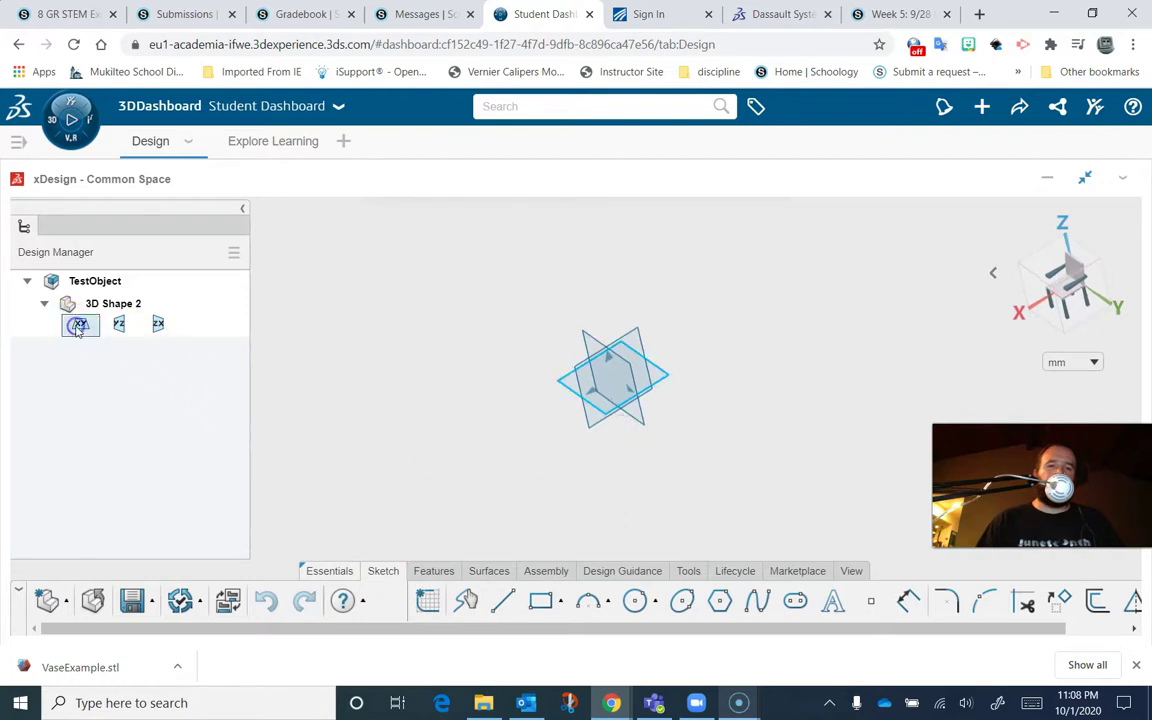
{"action": "left_click", "coordinate": [570, 395]}
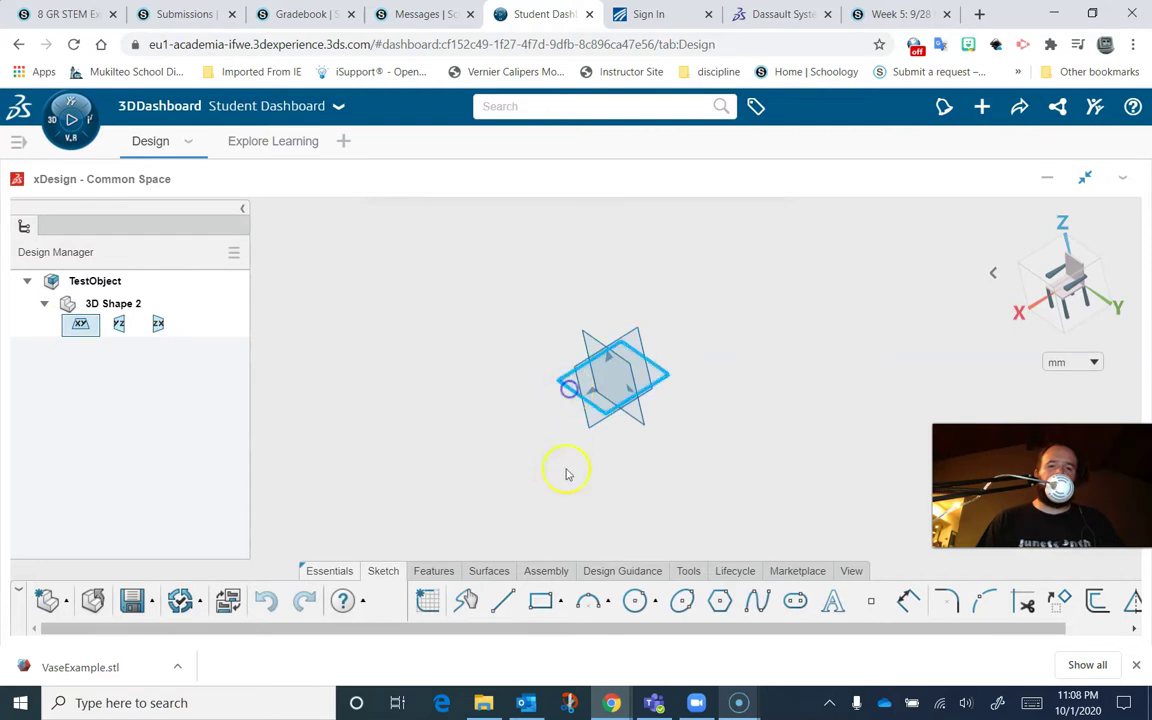
{"action": "left_click", "coordinate": [491, 445]}
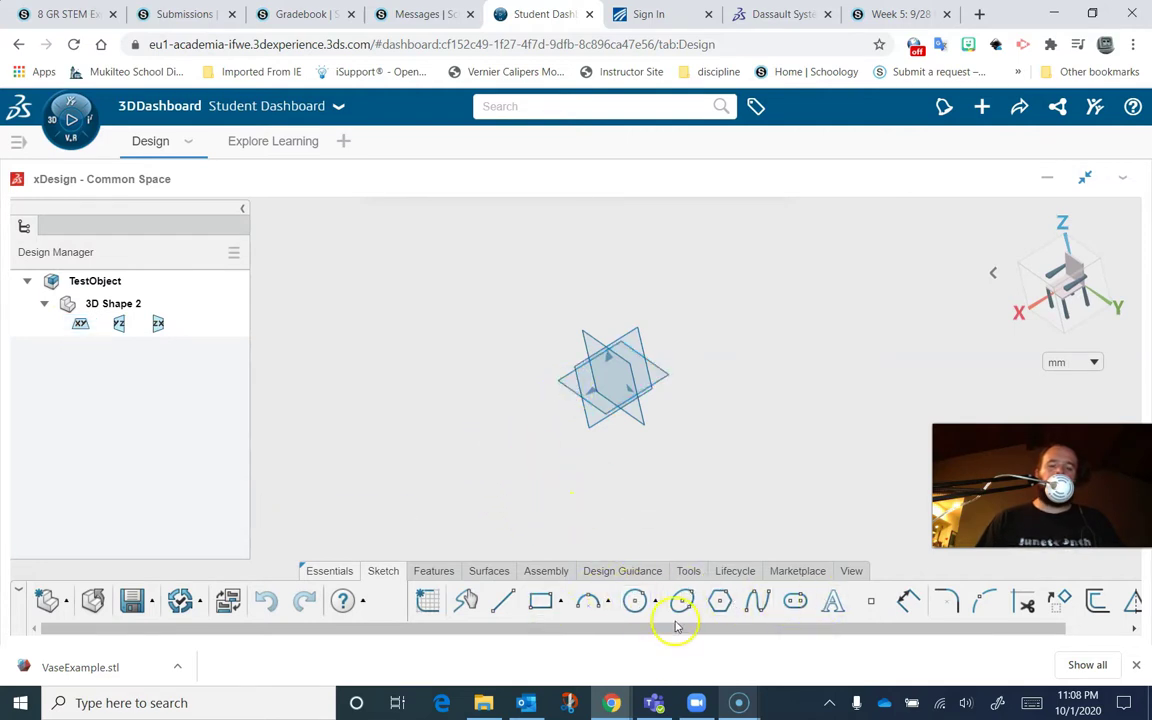
{"action": "left_click", "coordinate": [722, 602]}
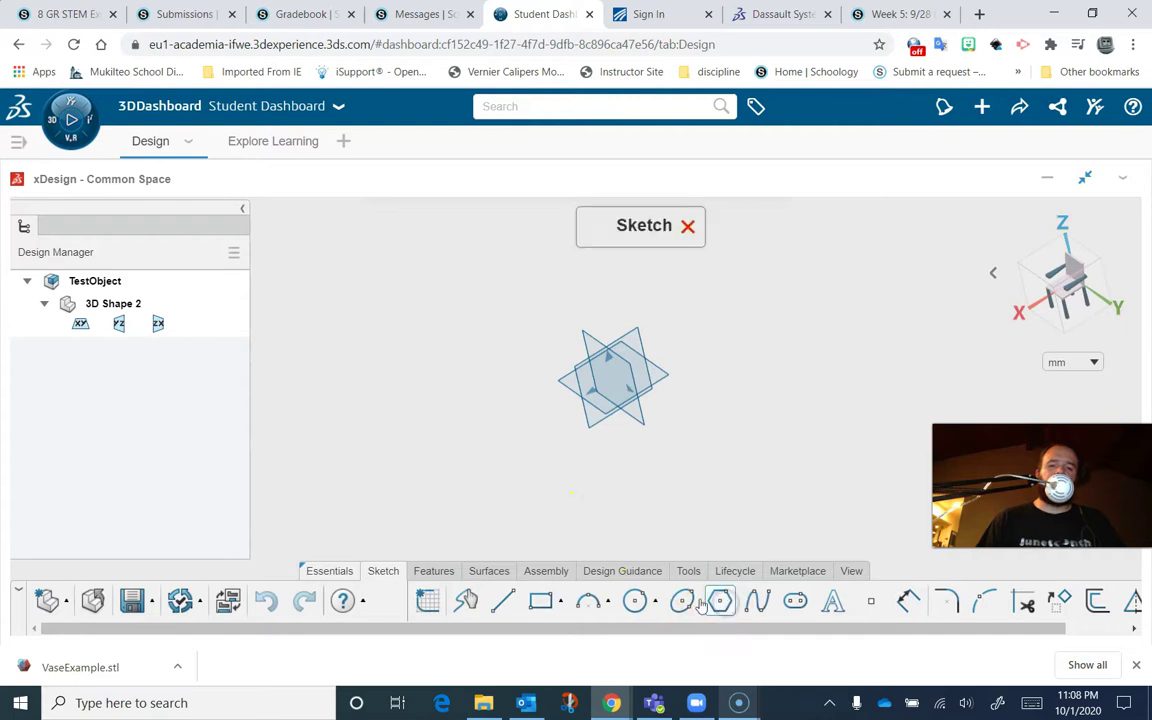
{"action": "left_click", "coordinate": [561, 387]}
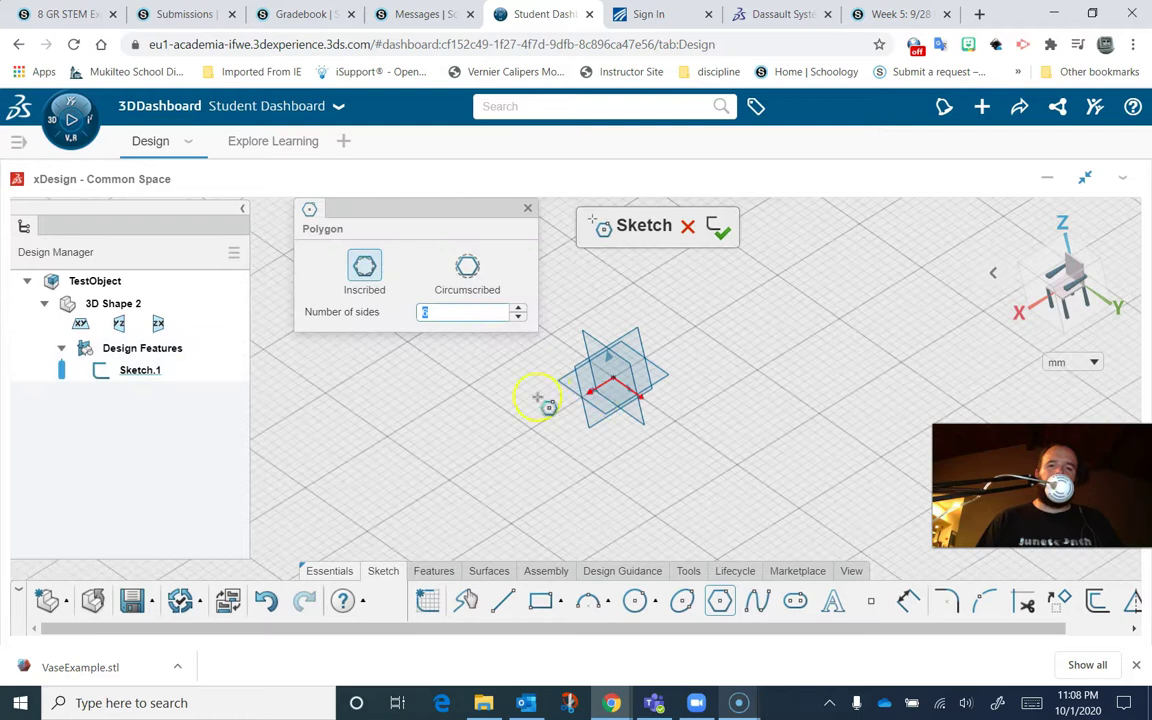
{"action": "mouse_move", "coordinate": [699, 434]}
{"action": "middle_mouse_down"}
{"action": "mouse_move", "coordinate": [694, 409]}
{"action": "mouse_move", "coordinate": [707, 394]}
{"action": "mouse_move", "coordinate": [754, 390]}
{"action": "mouse_move", "coordinate": [784, 455]}
{"action": "mouse_move", "coordinate": [738, 476]}
{"action": "mouse_move", "coordinate": [701, 466]}
{"action": "mouse_move", "coordinate": [730, 437]}
{"action": "mouse_move", "coordinate": [743, 458]}
{"action": "middle_mouse_up"}
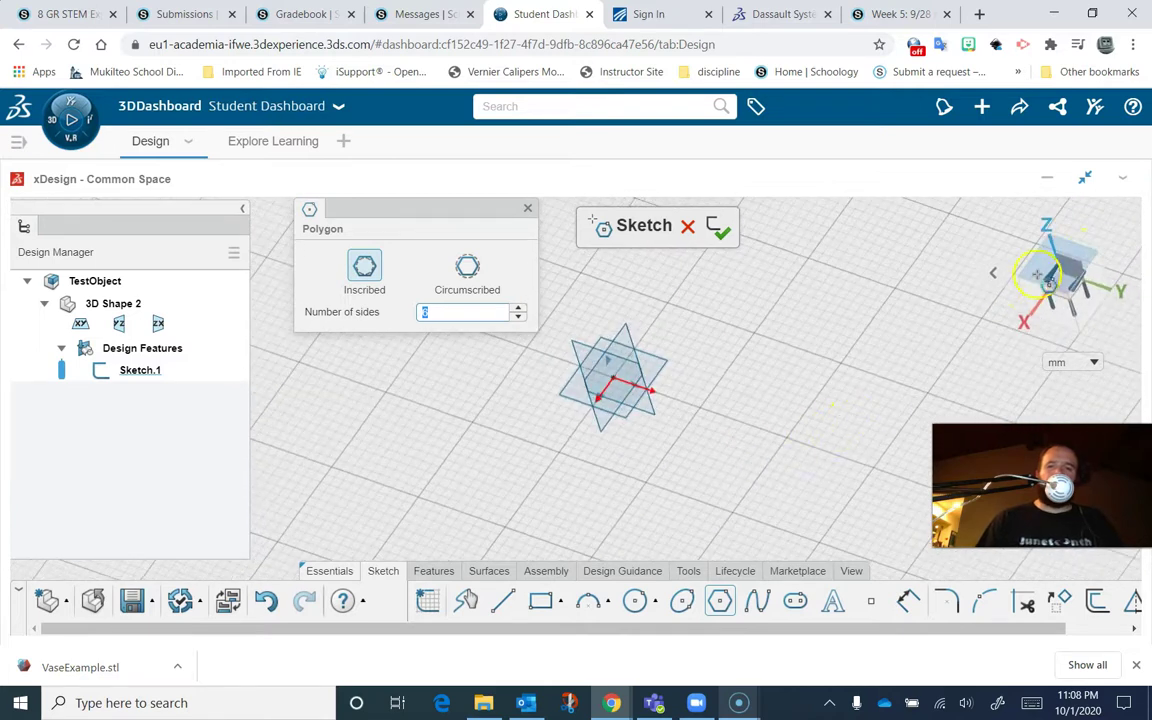
{"action": "left_click", "coordinate": [1070, 268]}
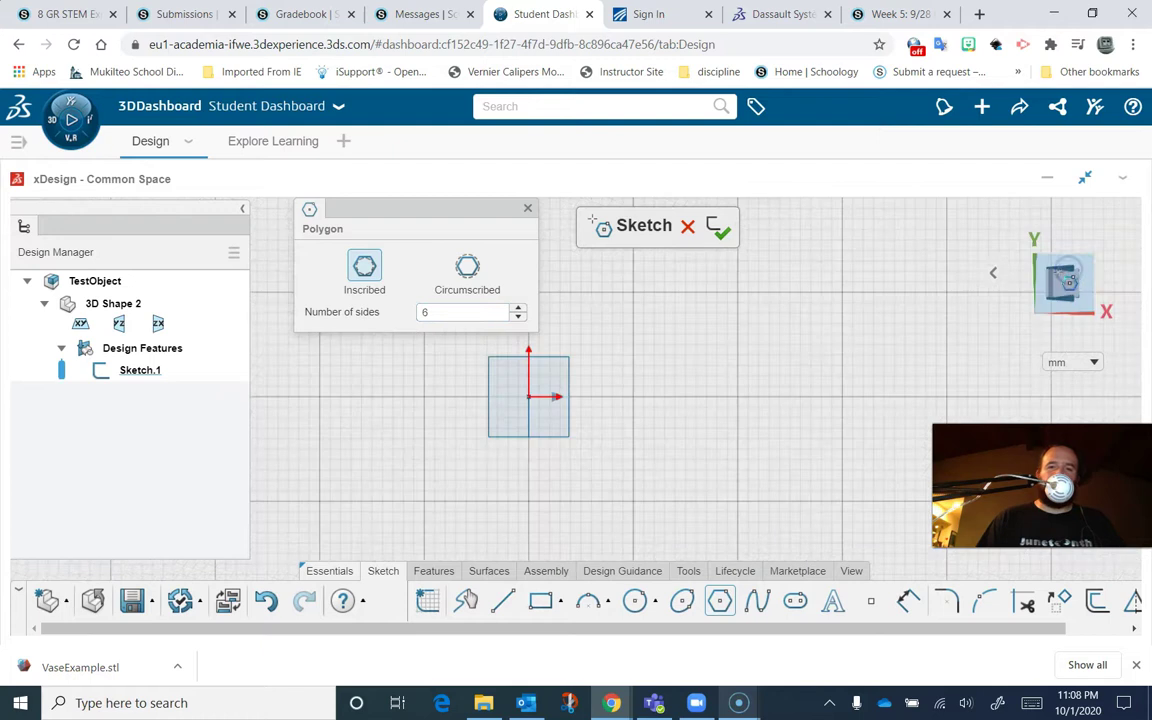
{"action": "left_click", "coordinate": [530, 398]}
{"action": "left_click", "coordinate": [624, 427]}
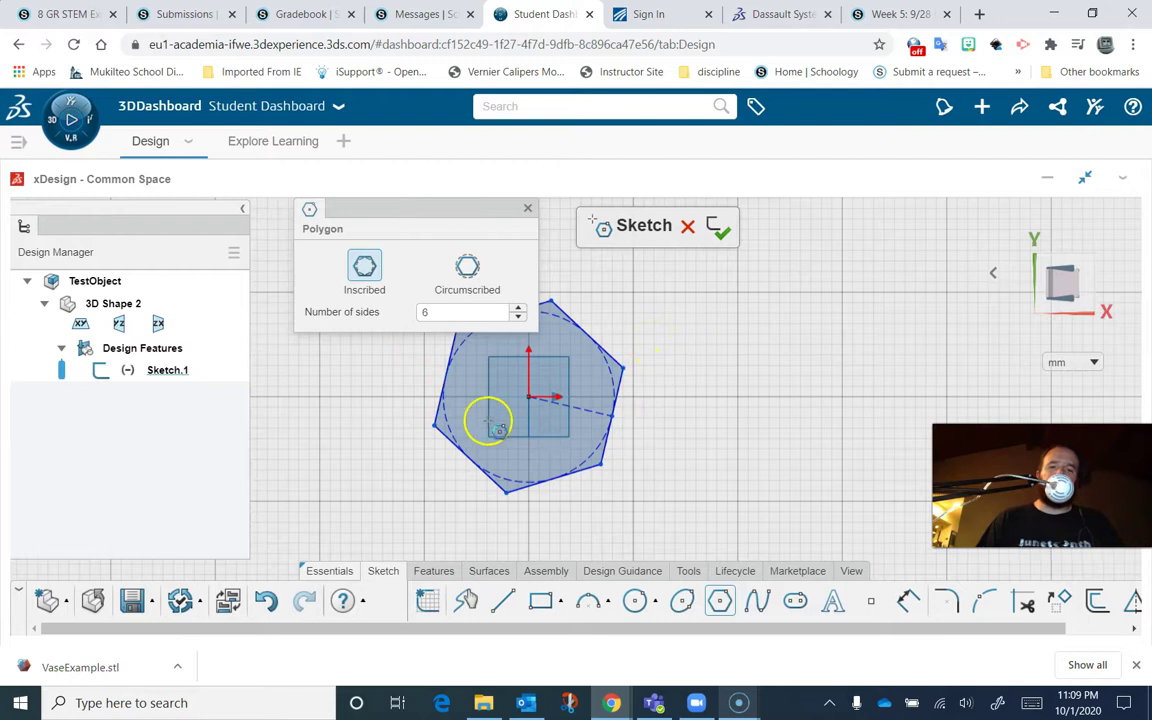
{"action": "left_click", "coordinate": [722, 236]}
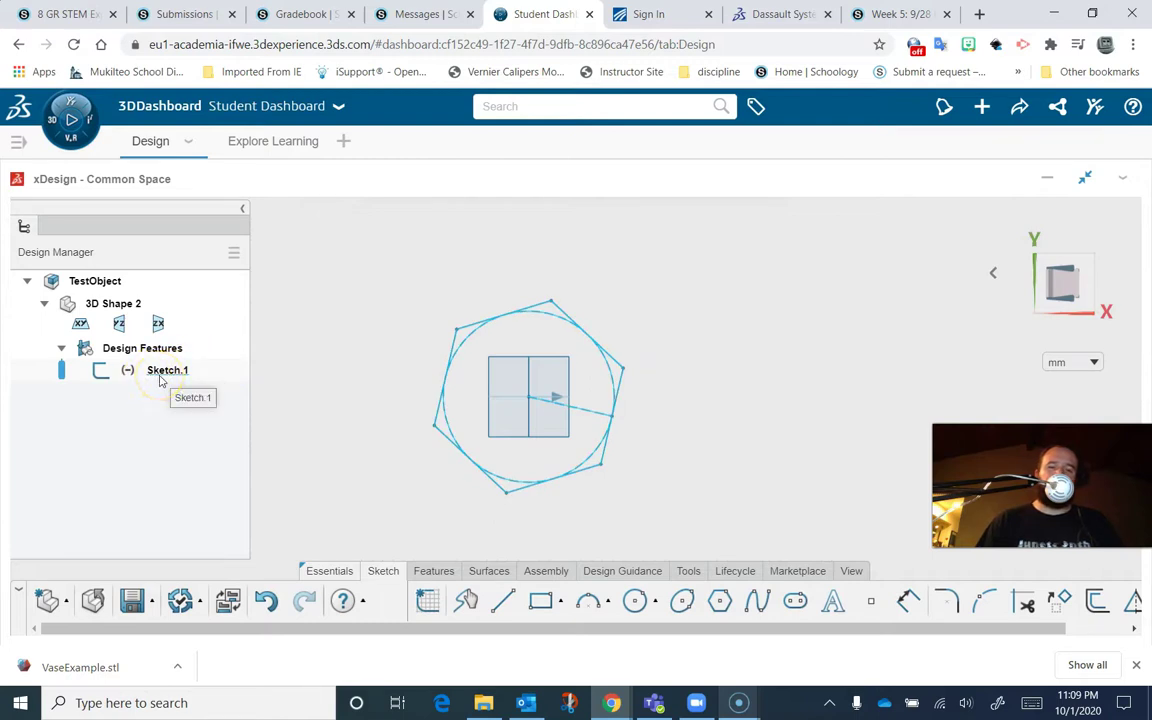
- Extrude the hexagon sketch upward as a blind solid about 111 mm tall
{"action": "mouse_move", "coordinate": [712, 476]}
{"action": "middle_mouse_down"}
{"action": "mouse_move", "coordinate": [712, 308]}
{"action": "mouse_move", "coordinate": [553, 334]}
{"action": "mouse_move", "coordinate": [587, 362]}
{"action": "middle_mouse_up"}
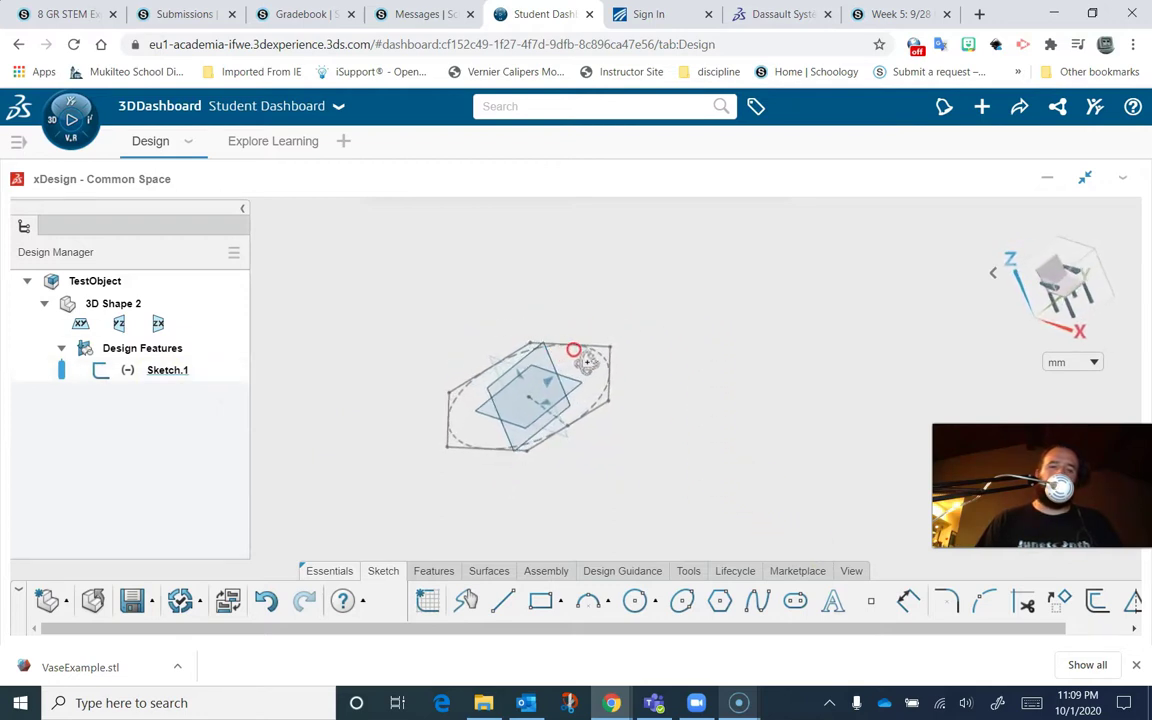
{"action": "left_click", "coordinate": [430, 574]}
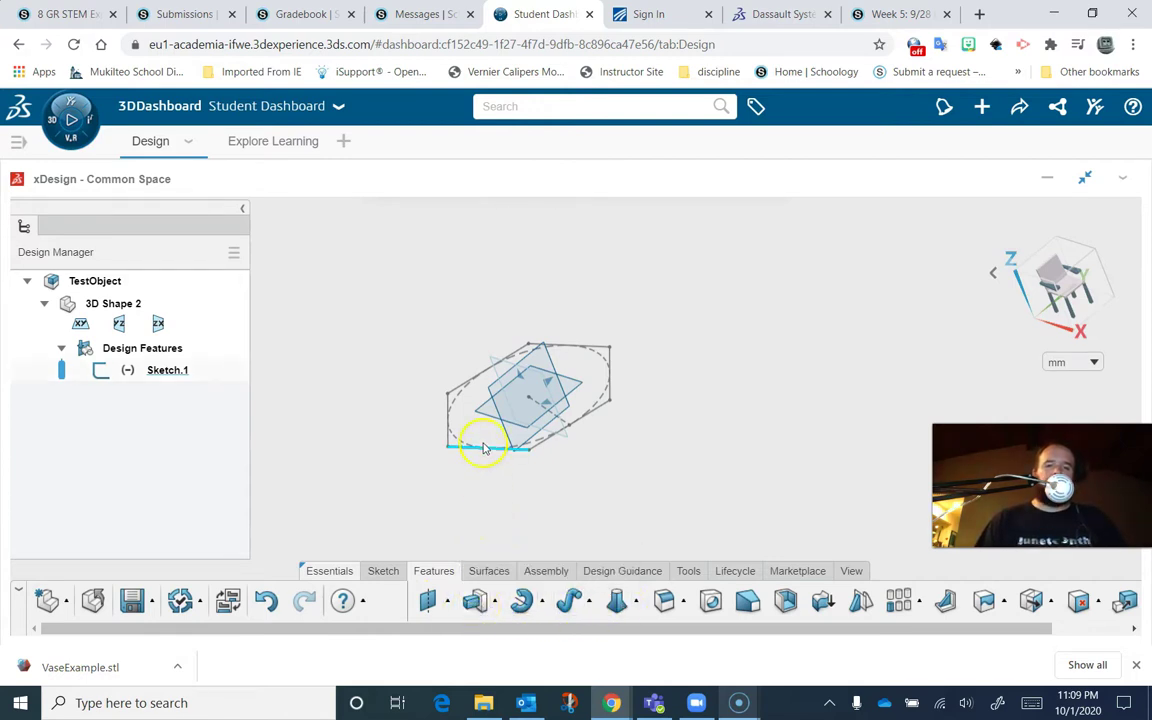
{"action": "left_click", "coordinate": [163, 372]}
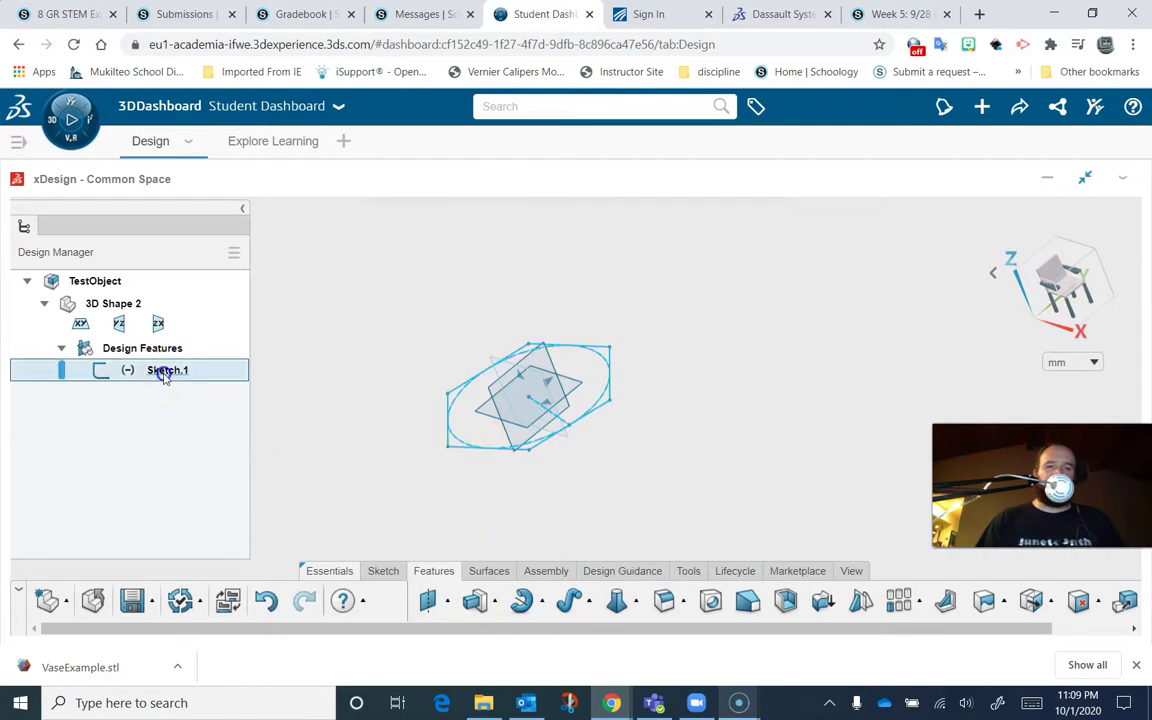
{"action": "left_click", "coordinate": [473, 602]}
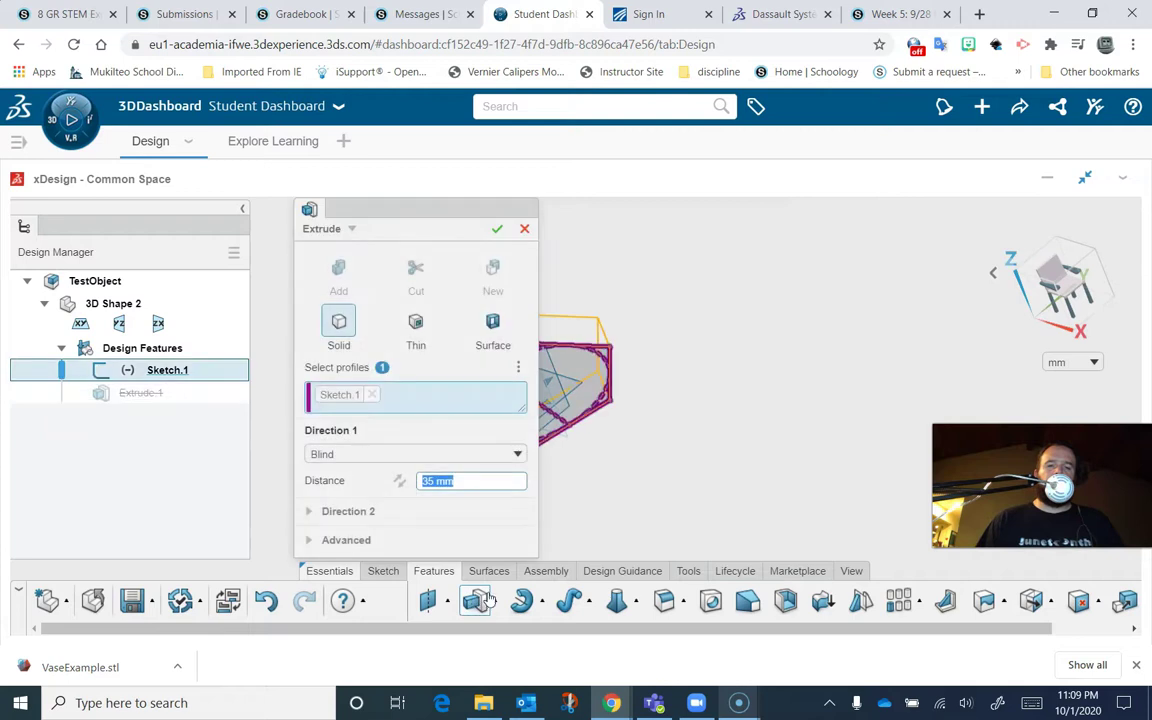
{"action": "left_click_drag", "start_coordinate": [417, 211], "coordinate": [748, 213]}
{"action": "left_click_drag", "start_coordinate": [502, 333], "coordinate": [470, 270]}
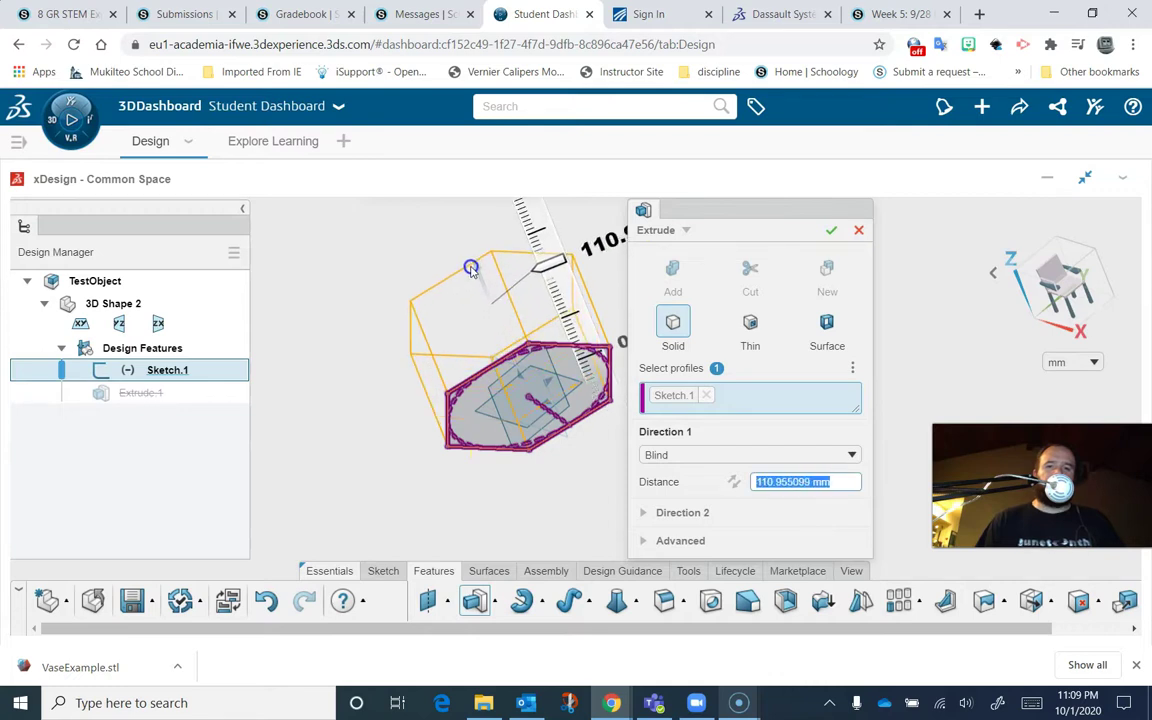
{"action": "left_click", "coordinate": [786, 480]}
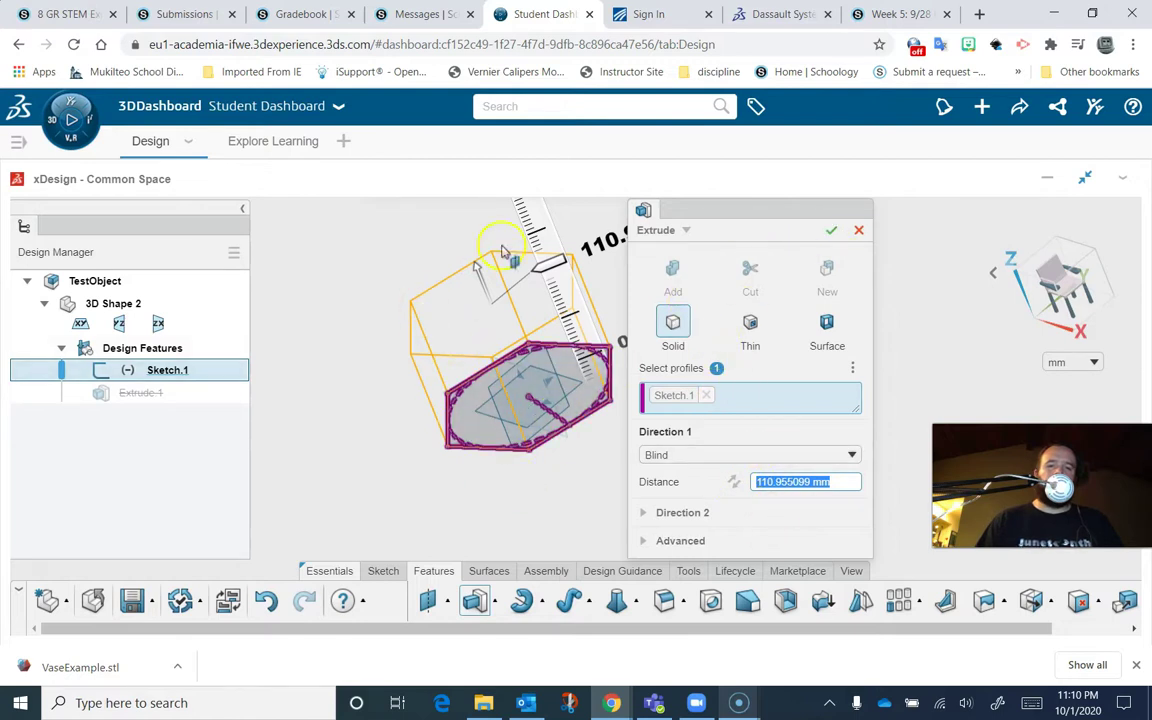
{"action": "left_click", "coordinate": [831, 230]}
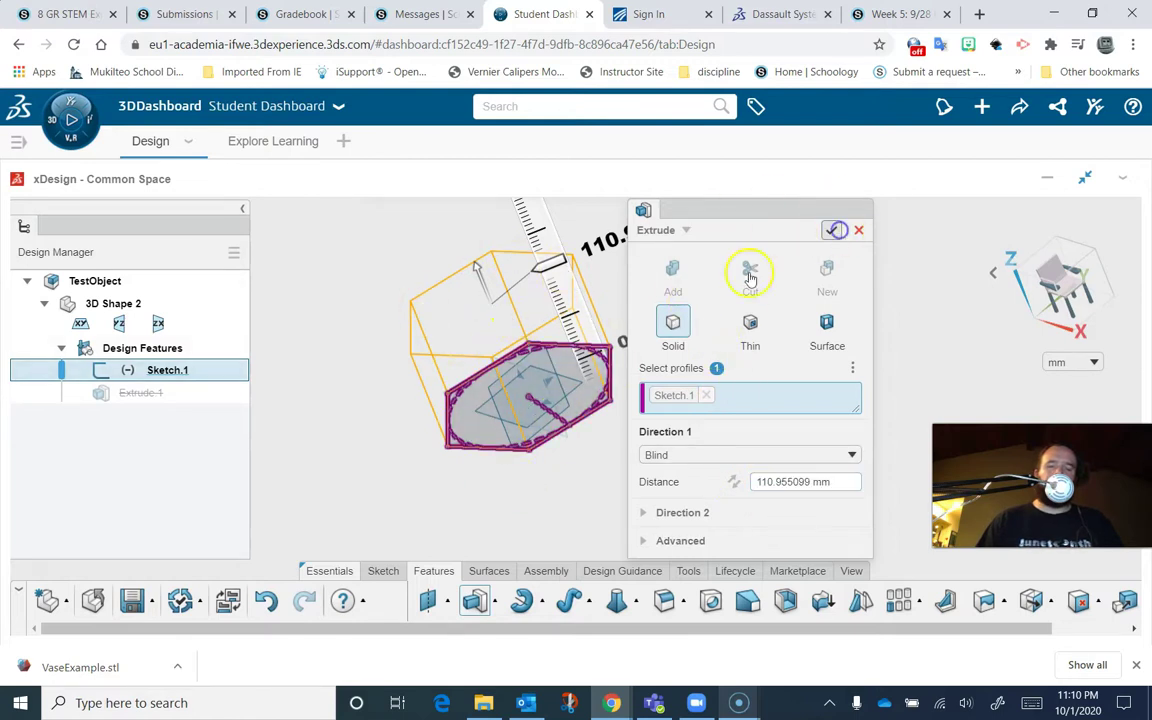
- Shell the hexagonal solid one way with a 7 mm wall thickness, removing its top face
{"action": "right_click_drag", "start_coordinate": [616, 450], "coordinate": [540, 537]}
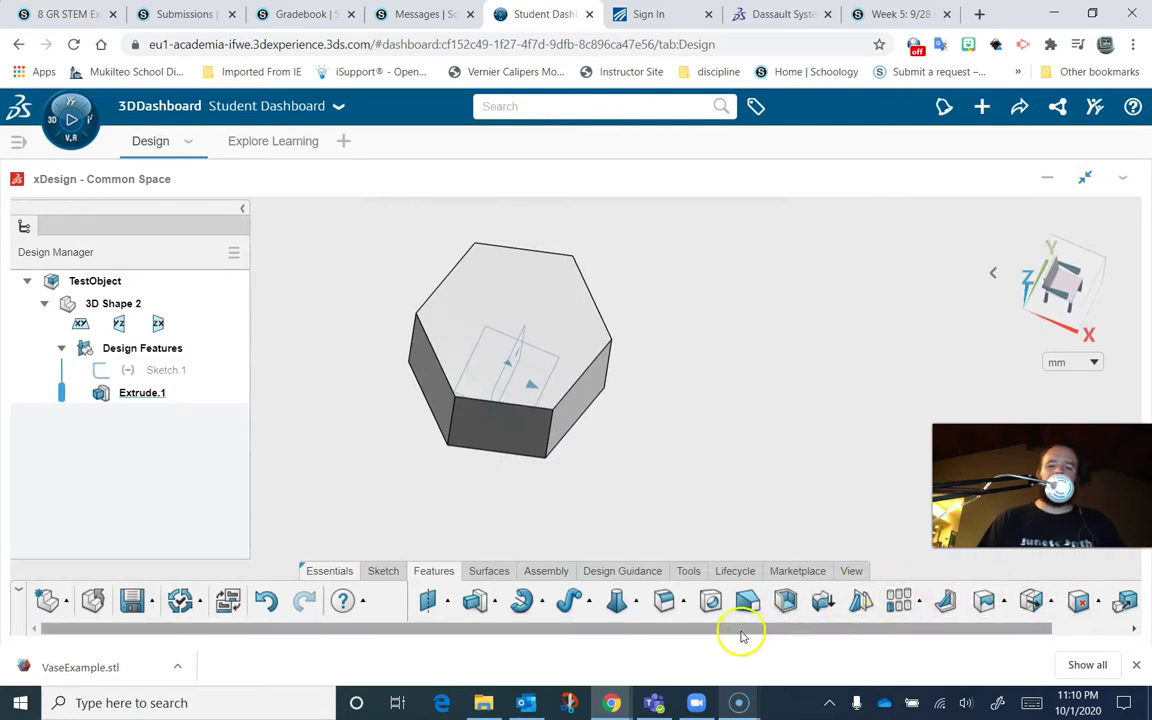
{"action": "left_click", "coordinate": [787, 601]}
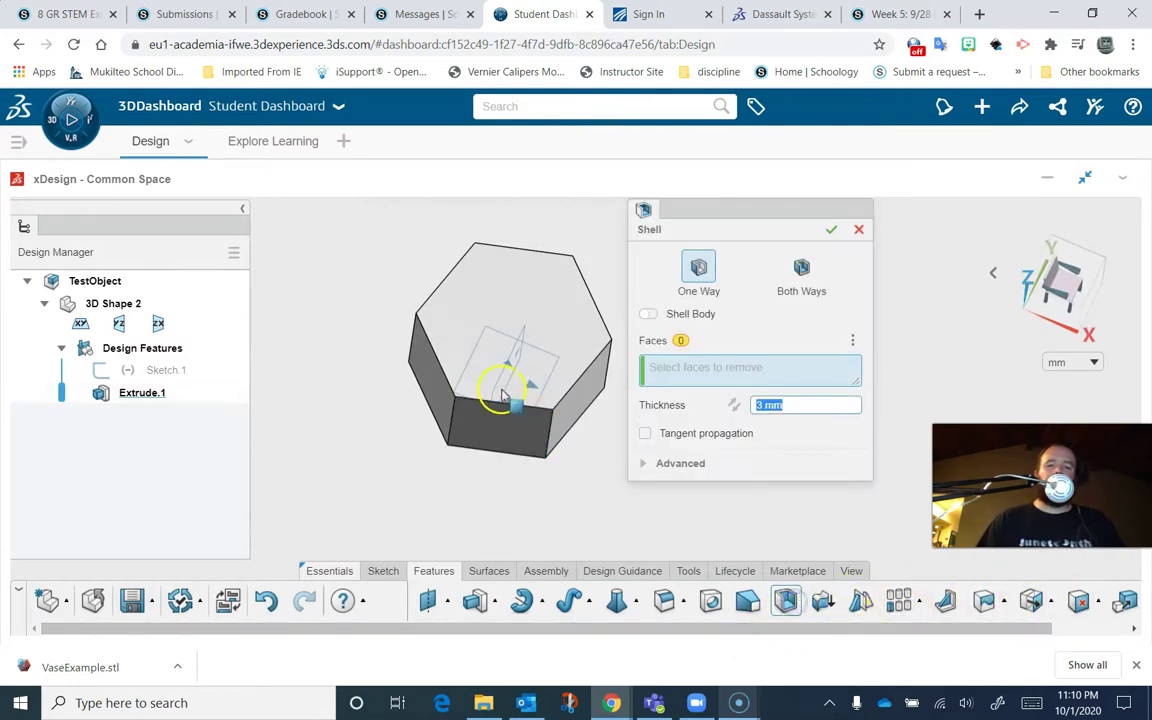
{"action": "left_click", "coordinate": [485, 330]}
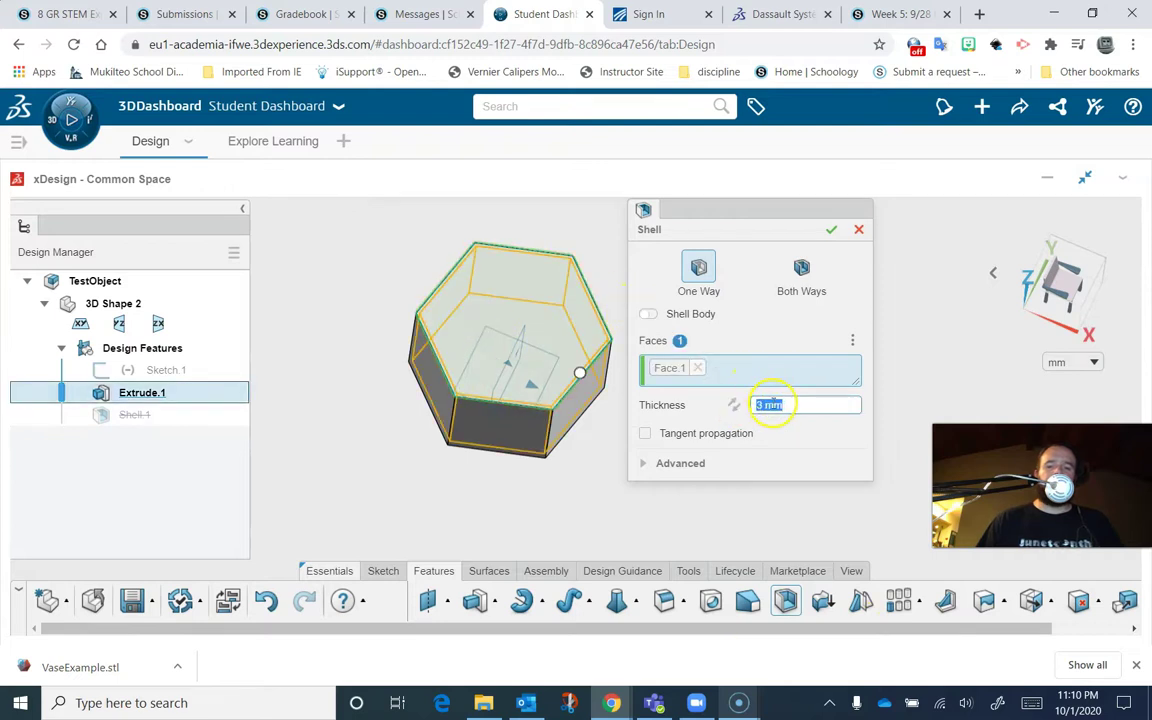
{"action": "type", "text": "7"}
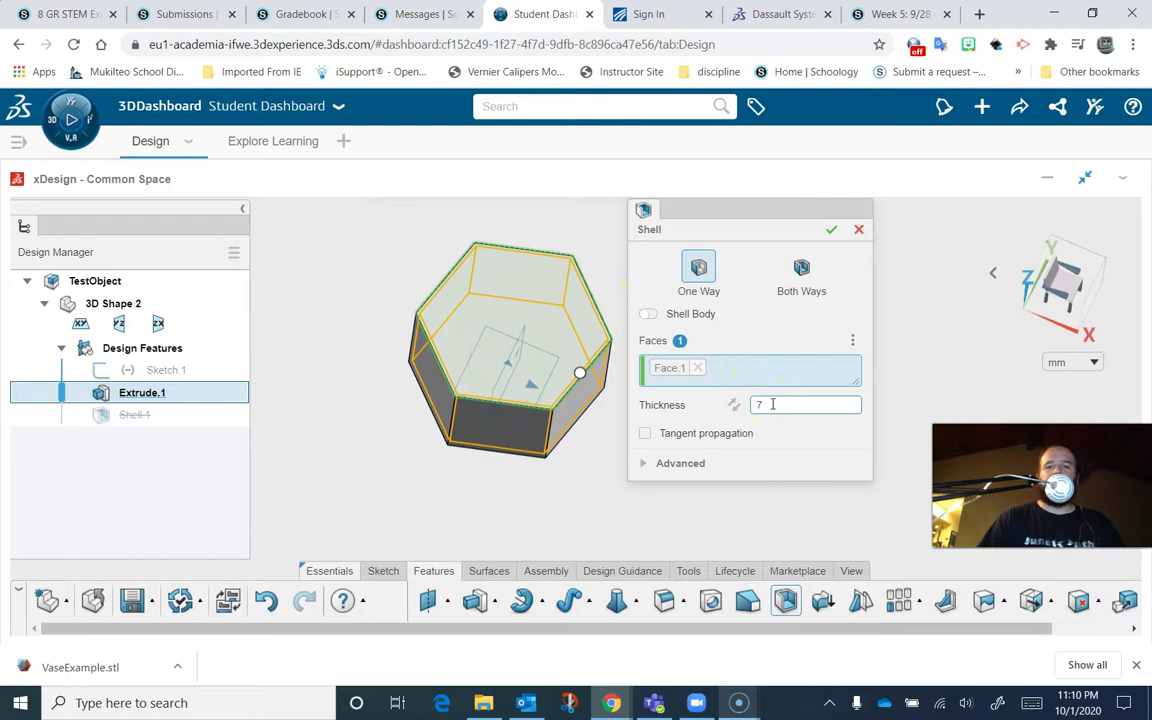
{"action": "key", "text": "Return"}
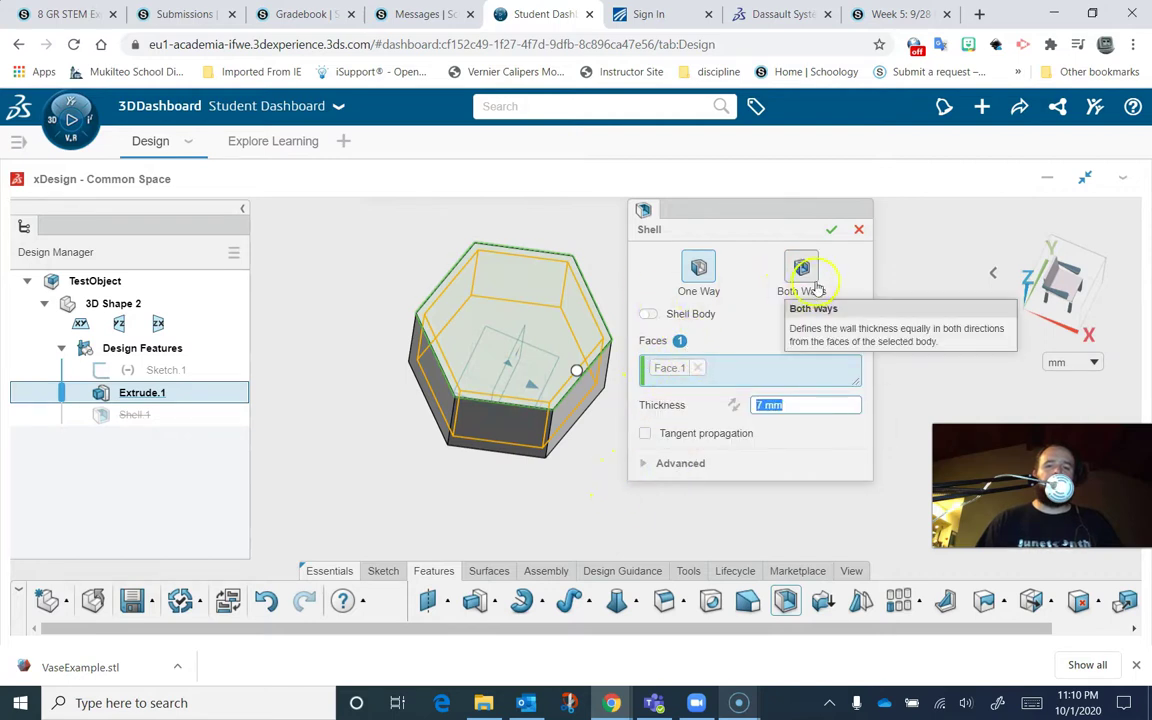
{"action": "left_click", "coordinate": [832, 231]}
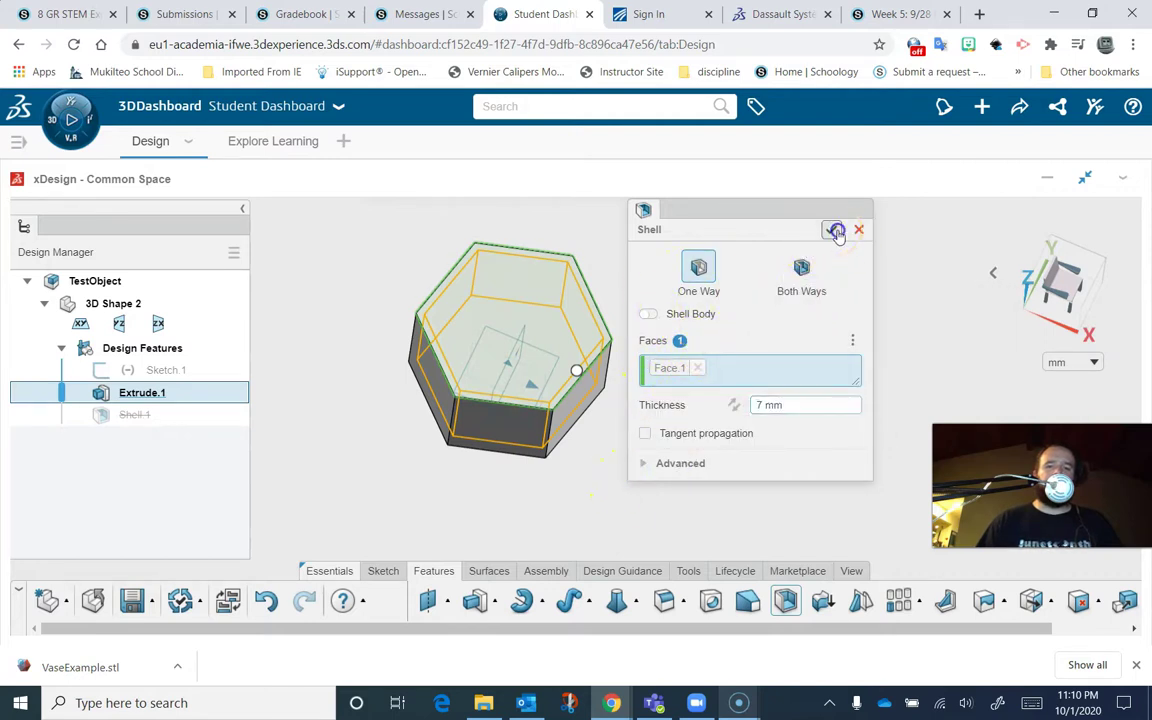
- Start a constant-radius fillet on two neighbouring outer vertical edges of the hexagonal cup and set its radius to 15 mm
{"action": "middle_click_drag", "start_coordinate": [717, 365], "coordinate": [650, 281]}
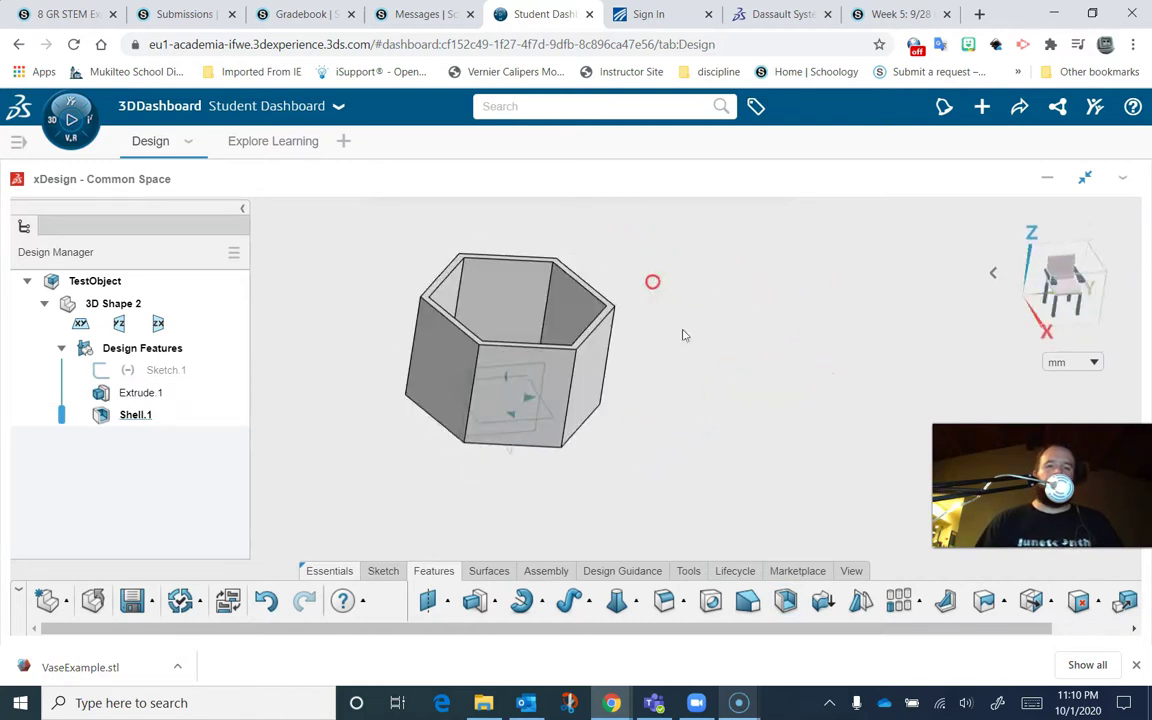
{"action": "left_click", "coordinate": [676, 608]}
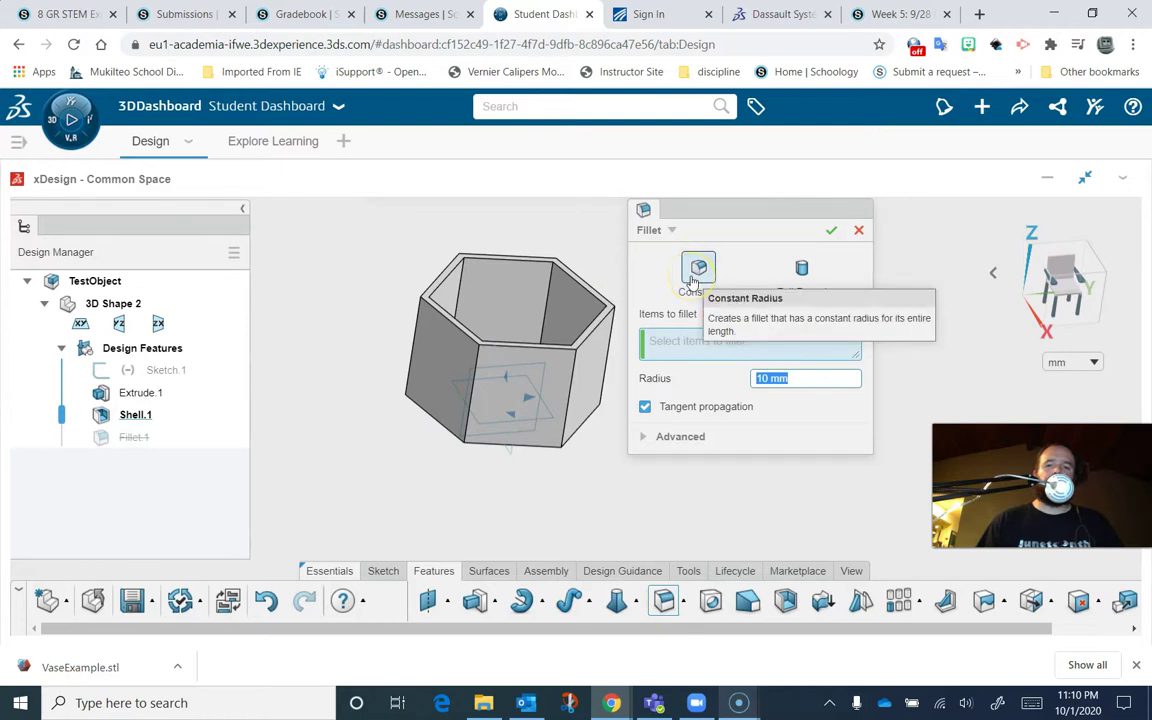
{"action": "left_click", "coordinate": [473, 383]}
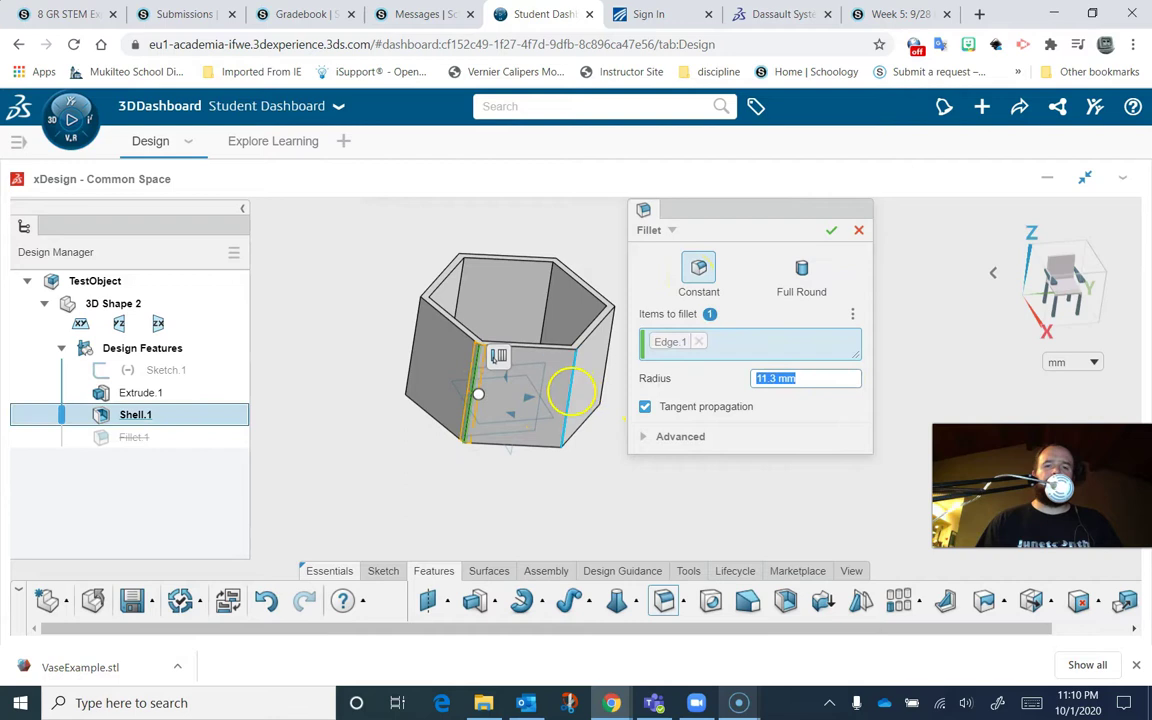
{"action": "left_click", "coordinate": [569, 392]}
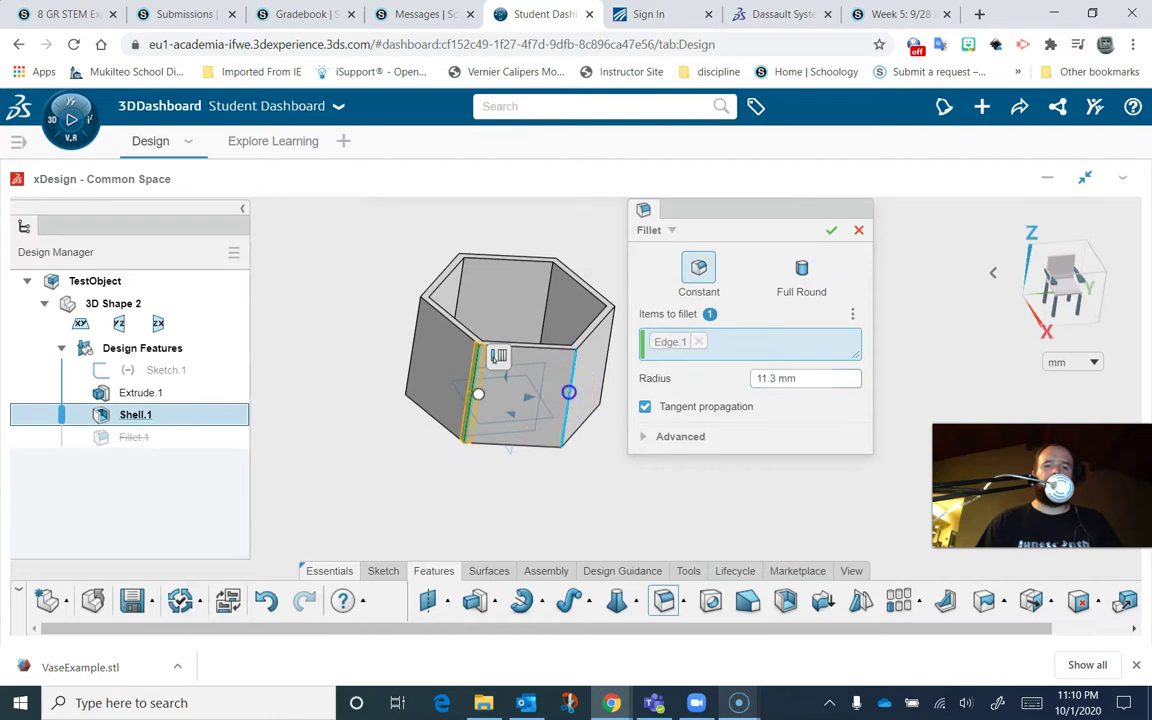
{"action": "middle_click_drag", "start_coordinate": [427, 364], "coordinate": [541, 404]}
{"action": "scroll", "coordinate": [538, 398], "scroll_direction": "up", "scroll_amount": 5}
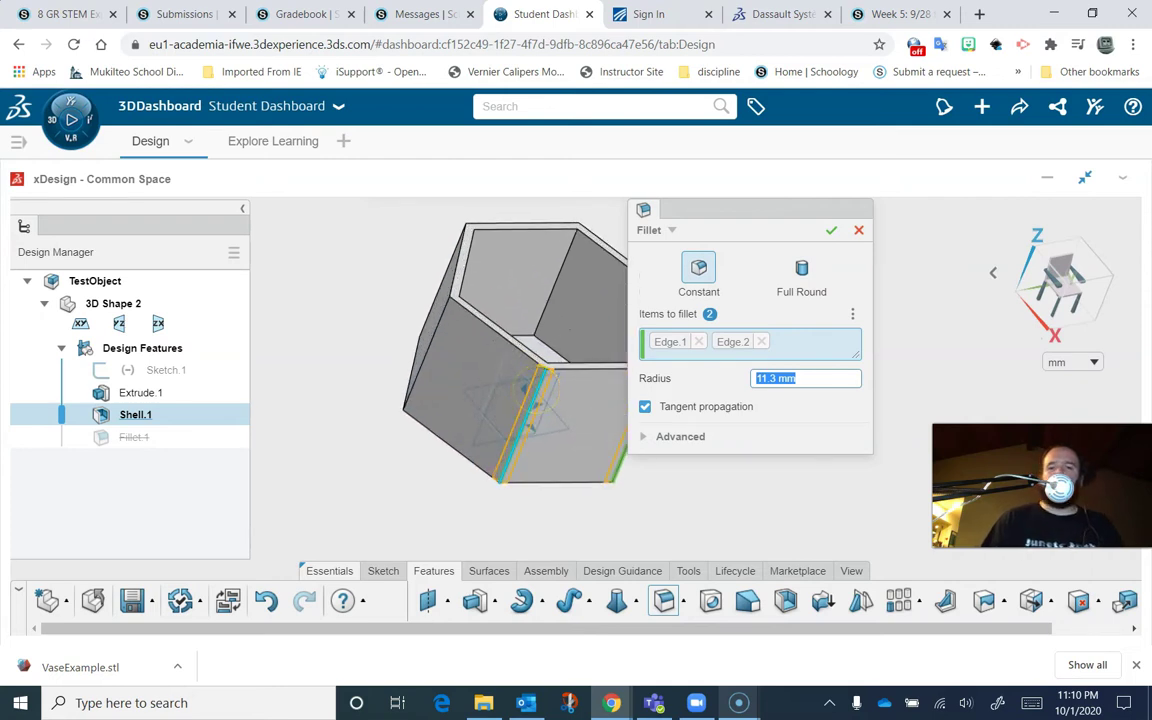
{"action": "scroll", "coordinate": [540, 406], "scroll_direction": "up", "scroll_amount": 5}
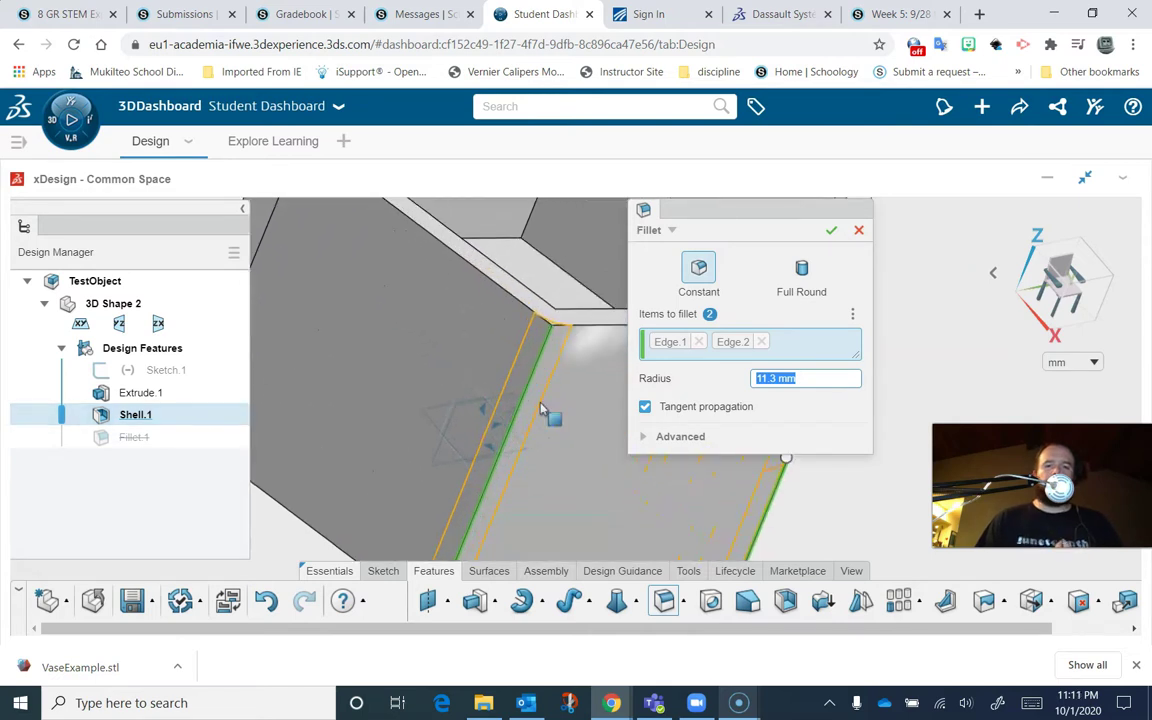
{"action": "middle_click_drag", "start_coordinate": [545, 410], "coordinate": [462, 504]}
{"action": "scroll", "coordinate": [522, 391], "scroll_direction": "up", "scroll_amount": 3}
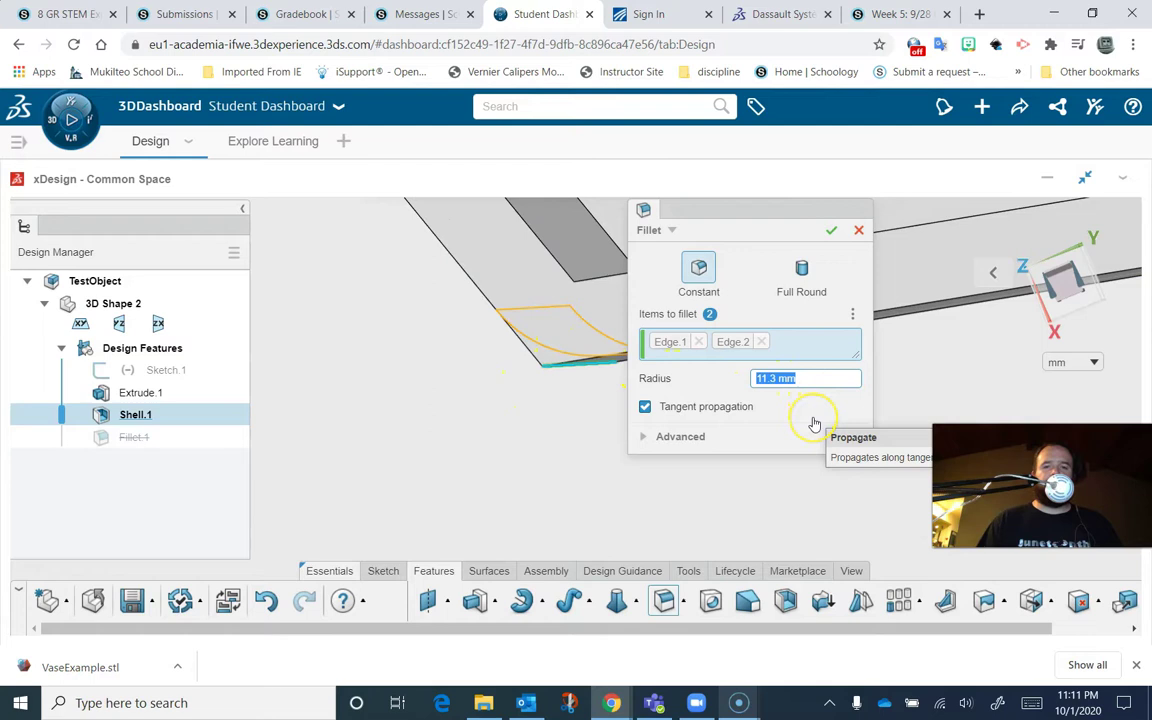
{"action": "type", "text": "15"}
{"action": "key", "text": "Return"}
- Add the remaining four outer vertical edges to the fillet and apply it
{"action": "middle_click_drag", "start_coordinate": [560, 432], "coordinate": [486, 303]}
{"action": "left_click", "coordinate": [470, 258]}
{"action": "middle_click_drag", "start_coordinate": [451, 447], "coordinate": [513, 302]}
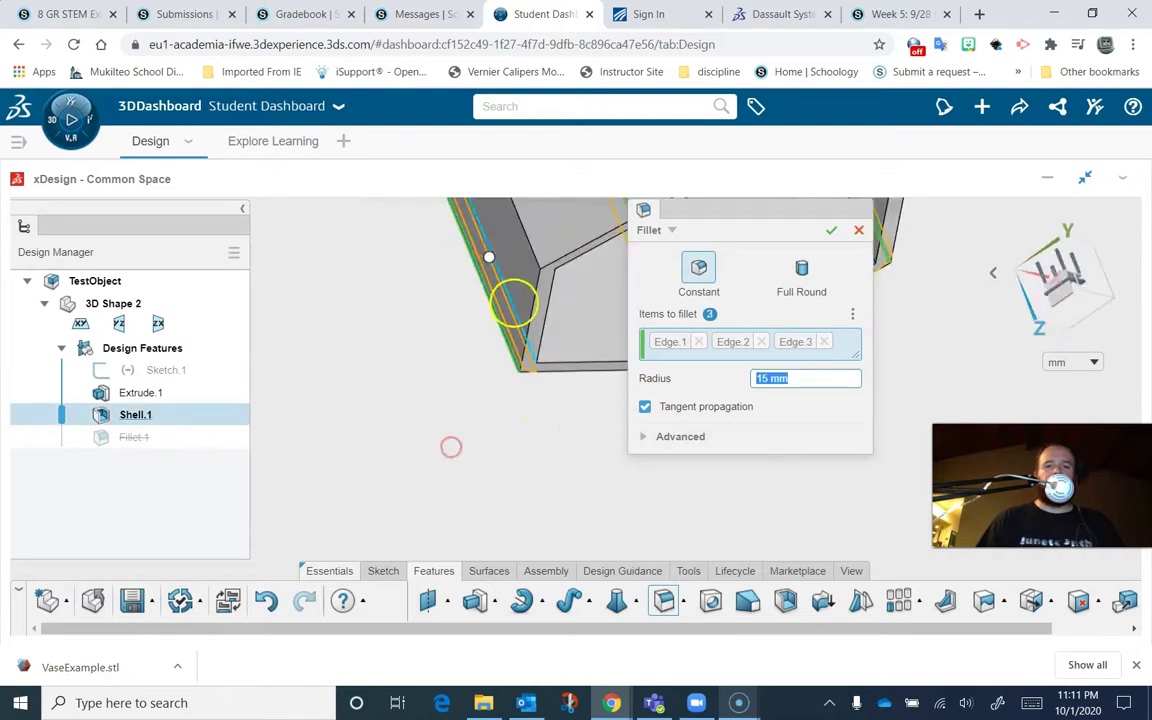
{"action": "left_click", "coordinate": [532, 246]}
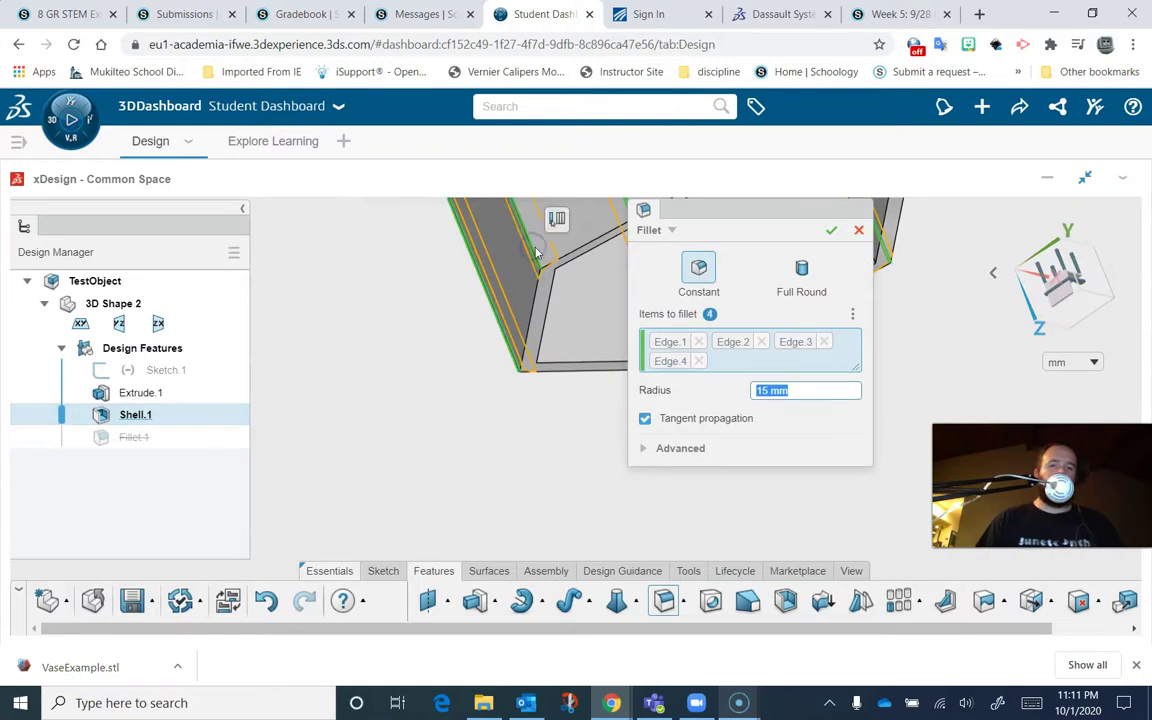
{"action": "middle_click_drag", "start_coordinate": [527, 296], "coordinate": [497, 376]}
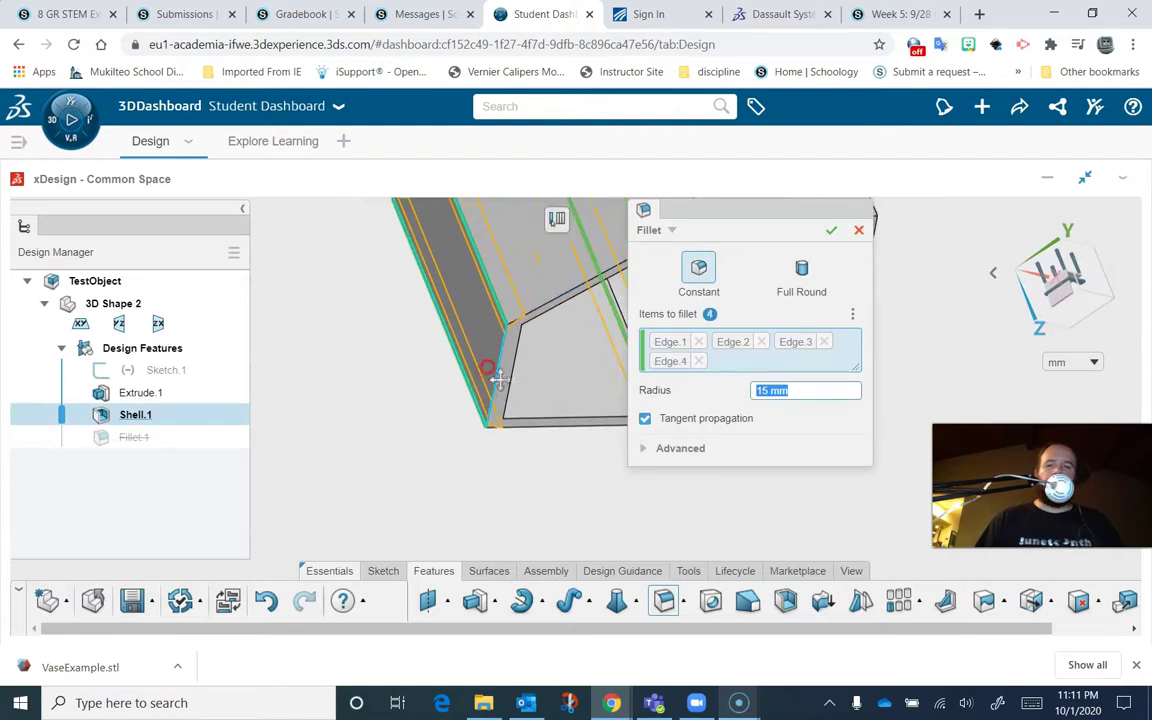
{"action": "scroll", "coordinate": [497, 376], "scroll_direction": "up", "scroll_amount": 3}
{"action": "left_click", "coordinate": [453, 322]}
{"action": "middle_click_drag", "start_coordinate": [465, 345], "coordinate": [442, 378]}
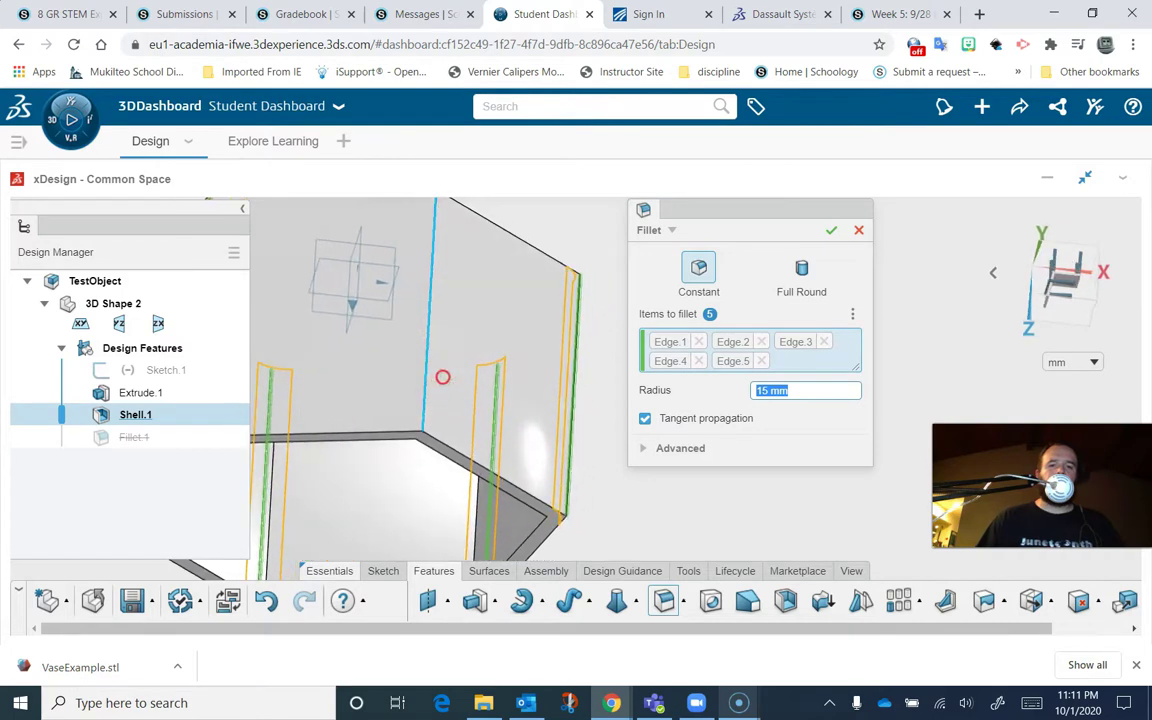
{"action": "left_click", "coordinate": [436, 340]}
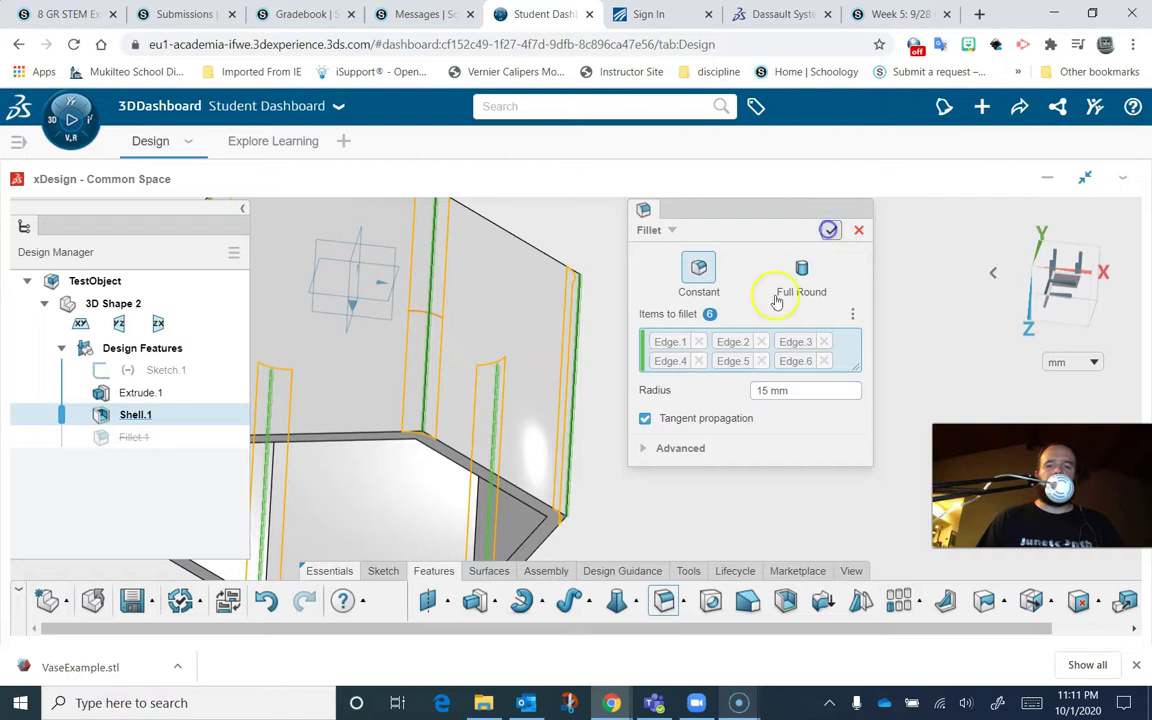
{"action": "left_click", "coordinate": [831, 230]}
- Fillet the edges around the cup's inside floor face with a constant 15 mm radius
{"action": "middle_click_drag", "start_coordinate": [589, 453], "coordinate": [597, 308]}
{"action": "scroll", "coordinate": [594, 416], "scroll_direction": "up", "scroll_amount": 2}
{"action": "scroll", "coordinate": [588, 419], "scroll_direction": "down", "scroll_amount": 5}
{"action": "mouse_move", "coordinate": [585, 430]}
{"action": "middle_mouse_down"}
{"action": "mouse_move", "coordinate": [568, 337]}
{"action": "mouse_move", "coordinate": [640, 293]}
{"action": "mouse_move", "coordinate": [694, 327]}
{"action": "mouse_move", "coordinate": [604, 388]}
{"action": "mouse_move", "coordinate": [622, 438]}
{"action": "mouse_move", "coordinate": [602, 425]}
{"action": "middle_mouse_up"}
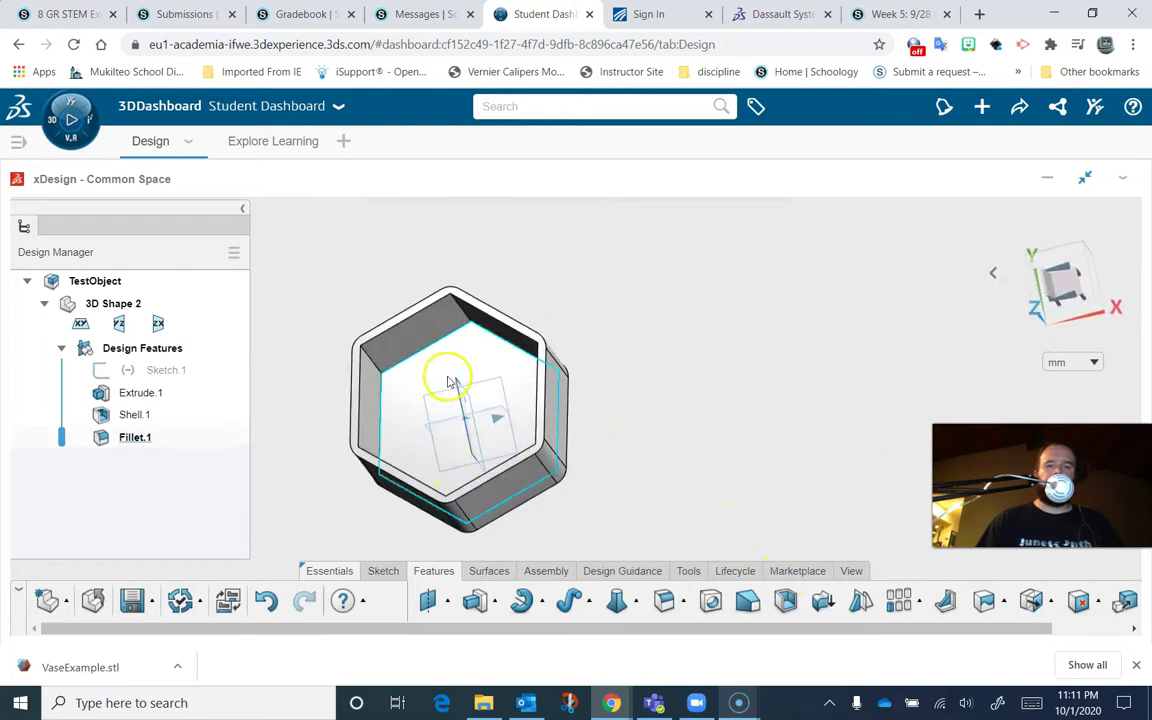
{"action": "left_click", "coordinate": [435, 378]}
{"action": "left_click", "coordinate": [664, 600]}
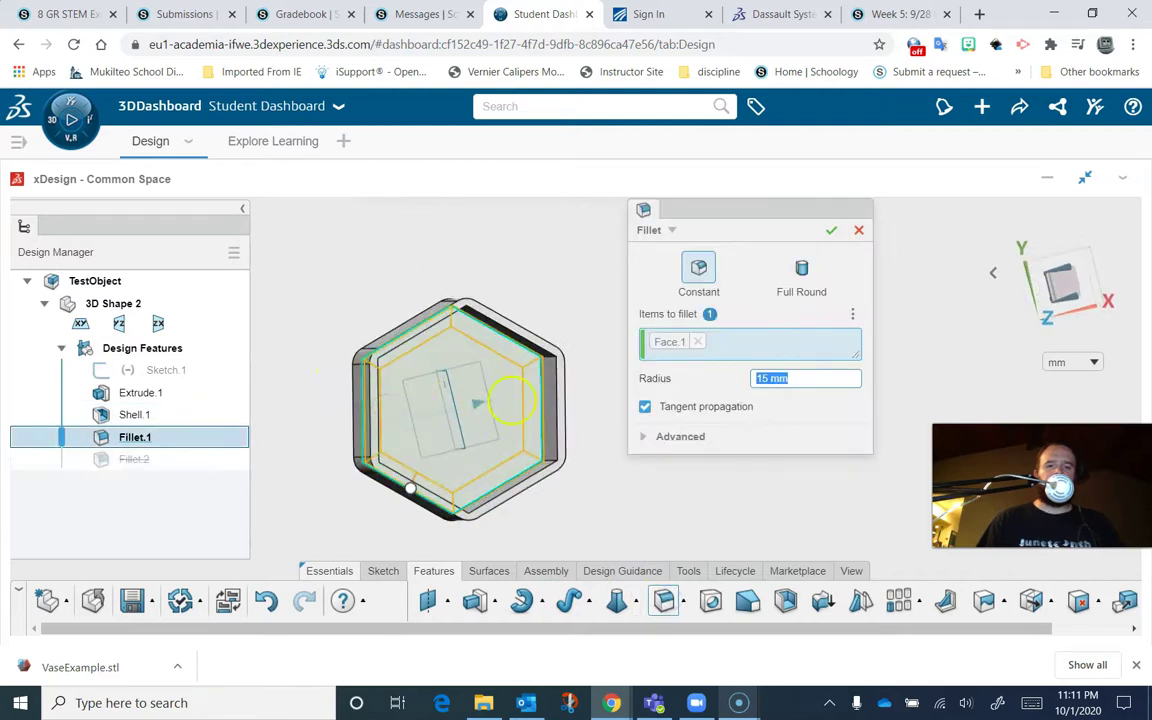
{"action": "middle_click_drag", "start_coordinate": [512, 400], "coordinate": [558, 400]}
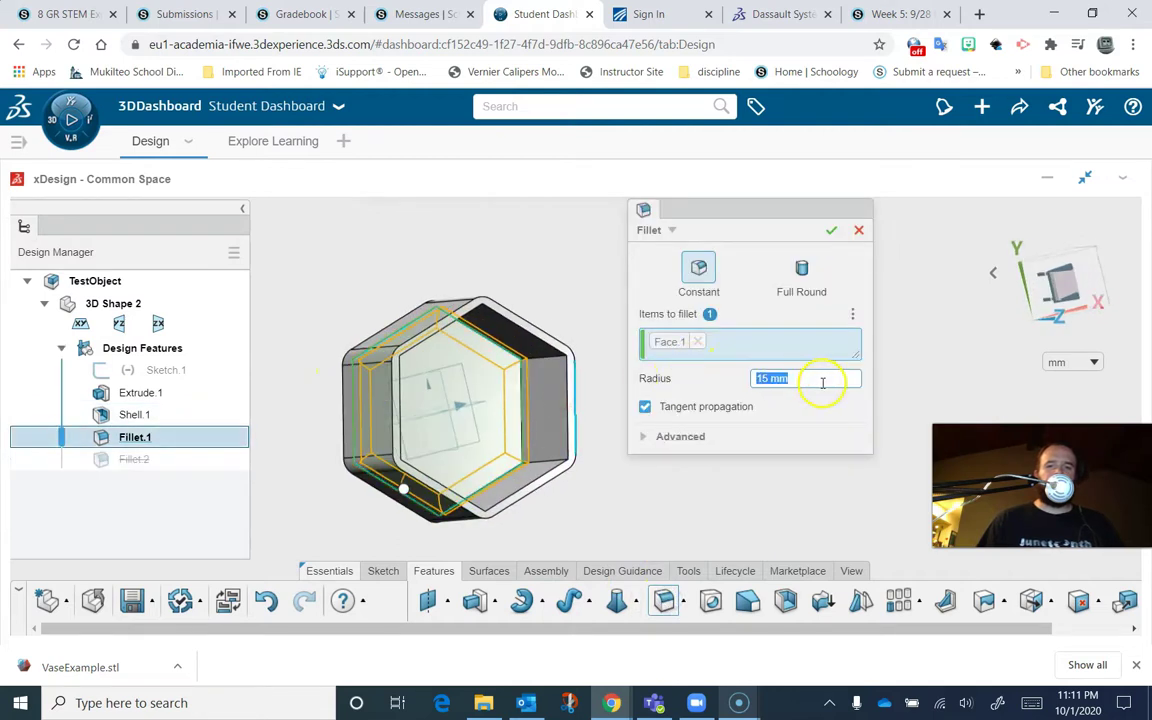
{"action": "left_click", "coordinate": [830, 232]}
- Sketch a small upright rectangle in the middle of one outer side face of the cup
{"action": "middle_click_drag", "start_coordinate": [652, 421], "coordinate": [636, 461]}
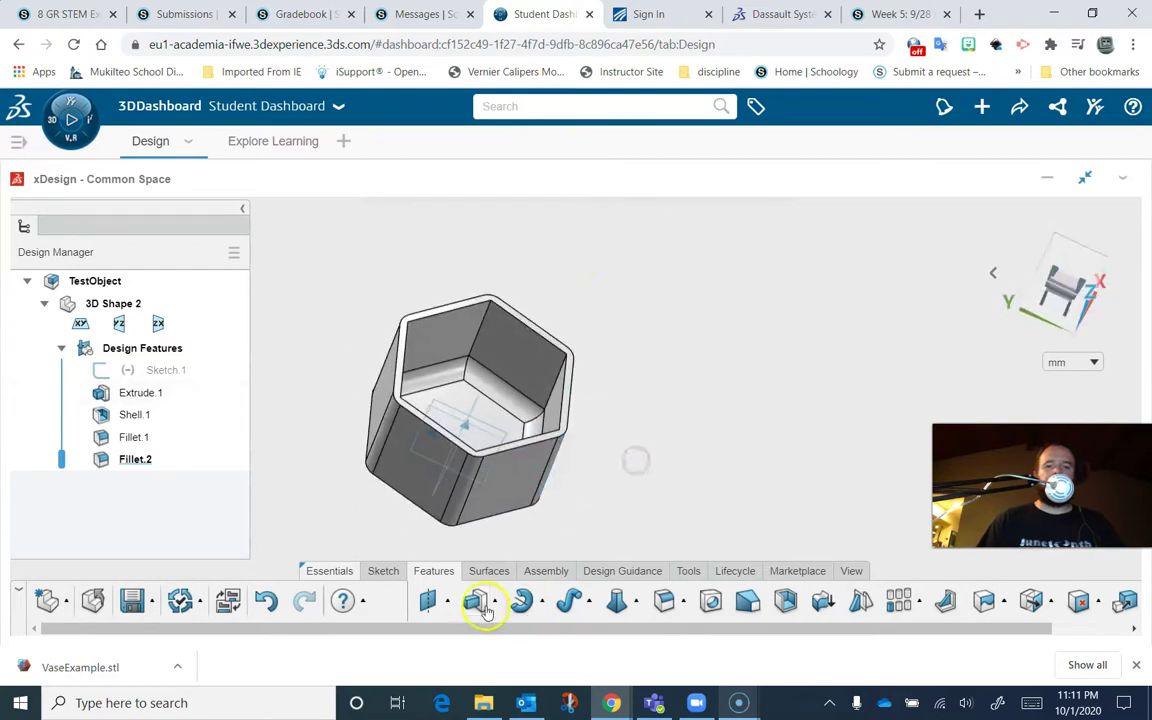
{"action": "middle_click_drag", "start_coordinate": [364, 481], "coordinate": [514, 473]}
{"action": "left_click", "coordinate": [516, 427]}
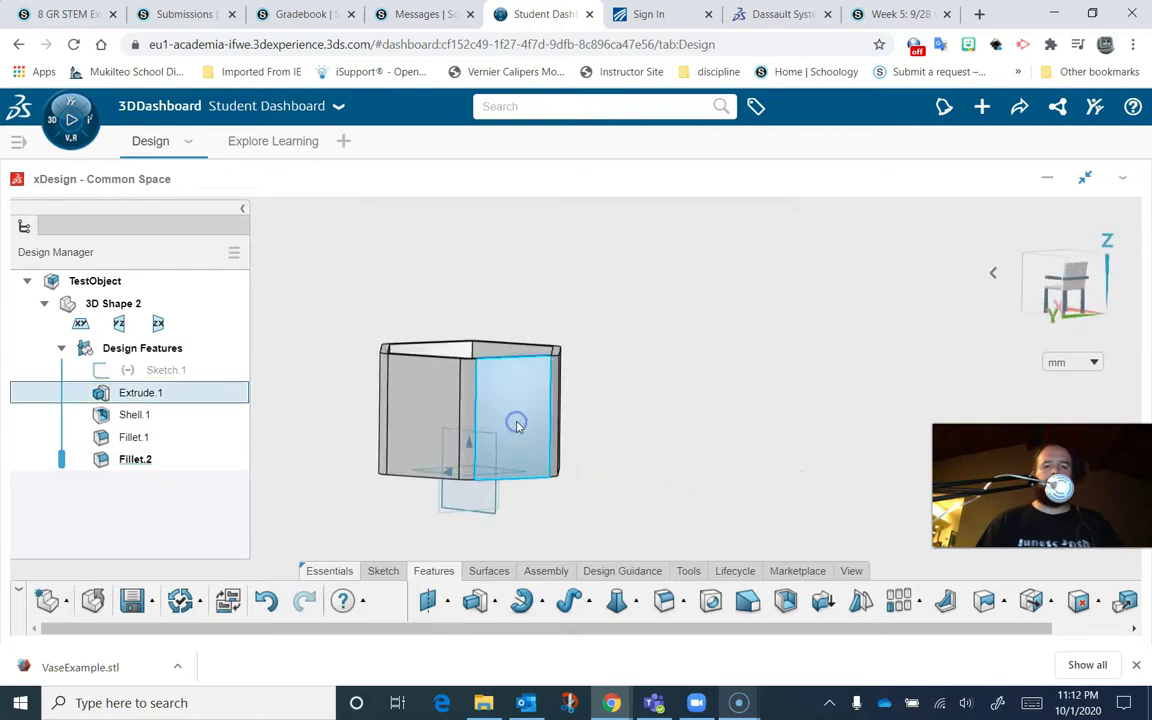
{"action": "left_click", "coordinate": [381, 574]}
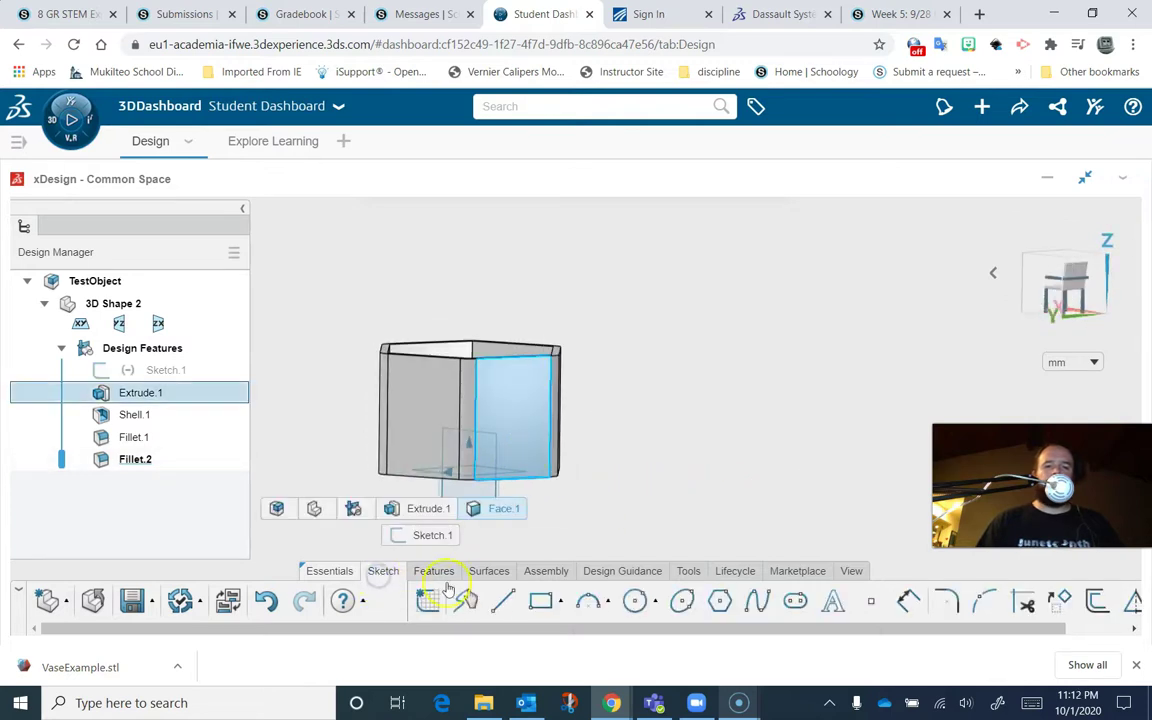
{"action": "left_click", "coordinate": [543, 601]}
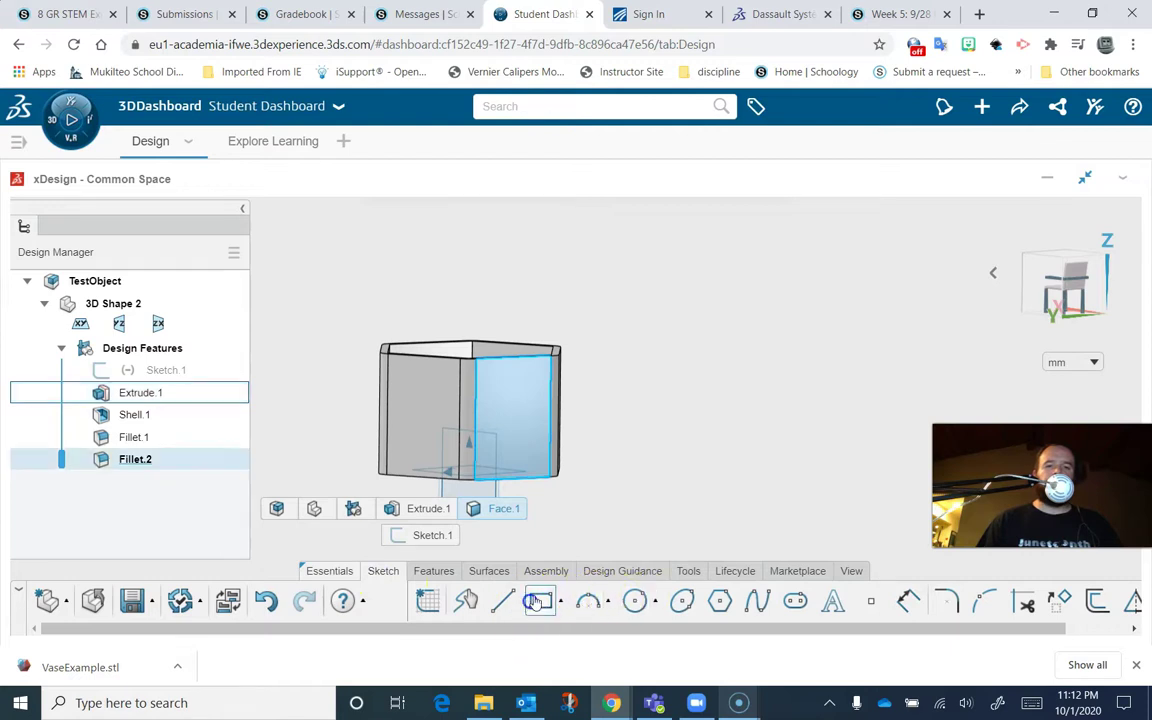
{"action": "left_click", "coordinate": [519, 441]}
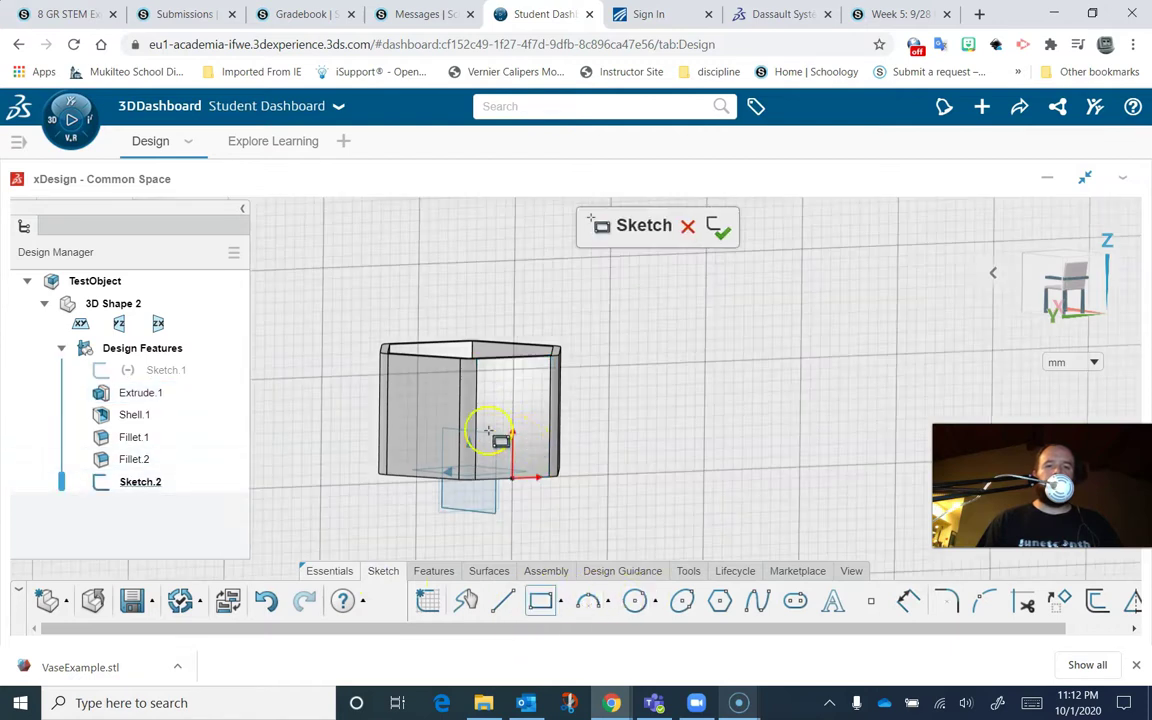
{"action": "left_click_drag", "start_coordinate": [500, 397], "coordinate": [533, 441]}
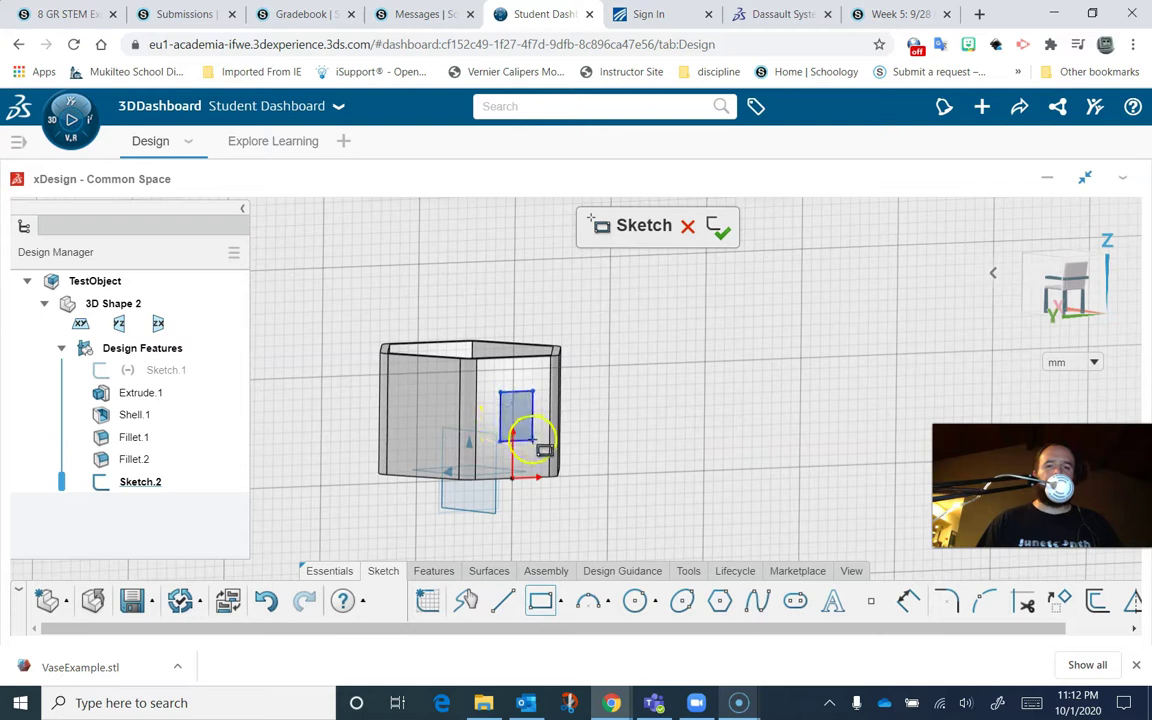
- Extrude-cut the side-face rectangle inward through the cup's wall as a blind solid cut about 111 mm deep, with its direction reversed
{"action": "left_click", "coordinate": [432, 572]}
{"action": "left_click", "coordinate": [475, 600]}
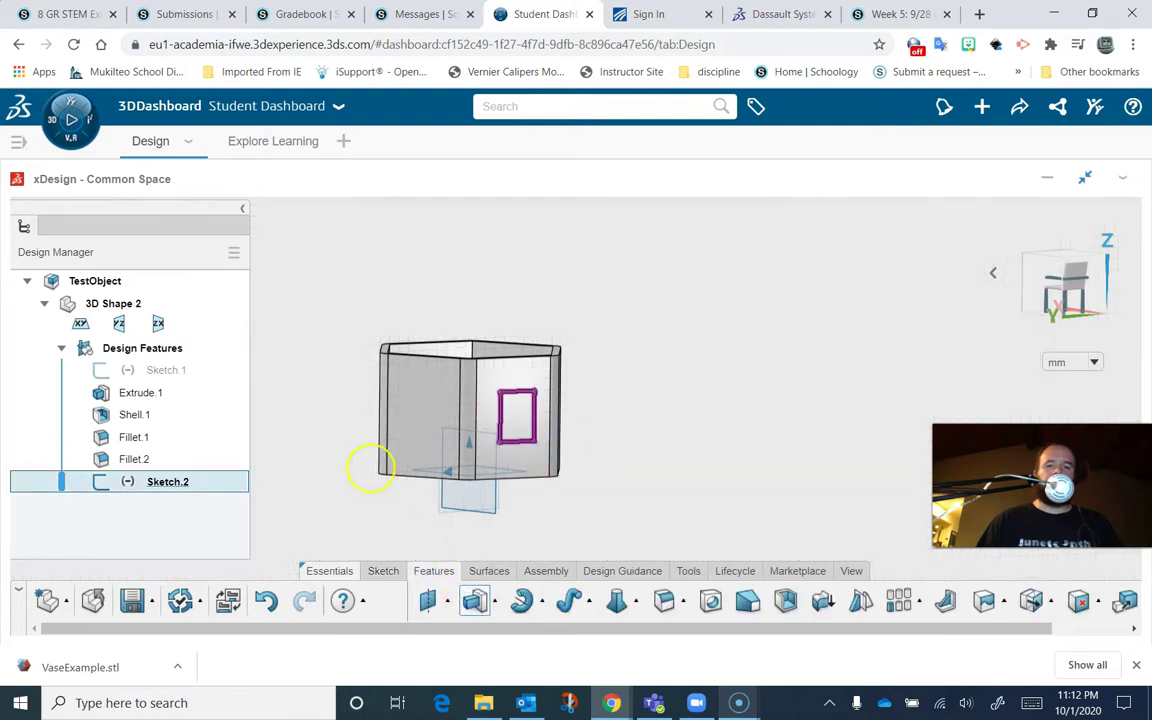
{"action": "right_click_drag", "start_coordinate": [504, 496], "coordinate": [460, 403]}
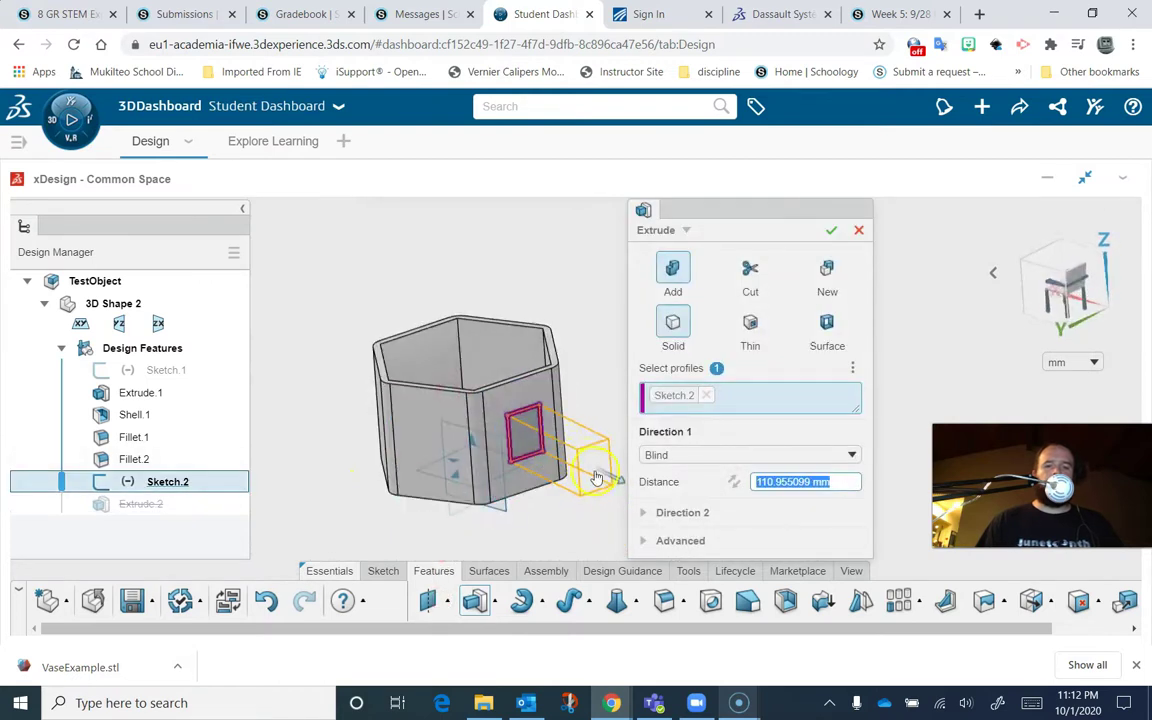
{"action": "left_click", "coordinate": [612, 480]}
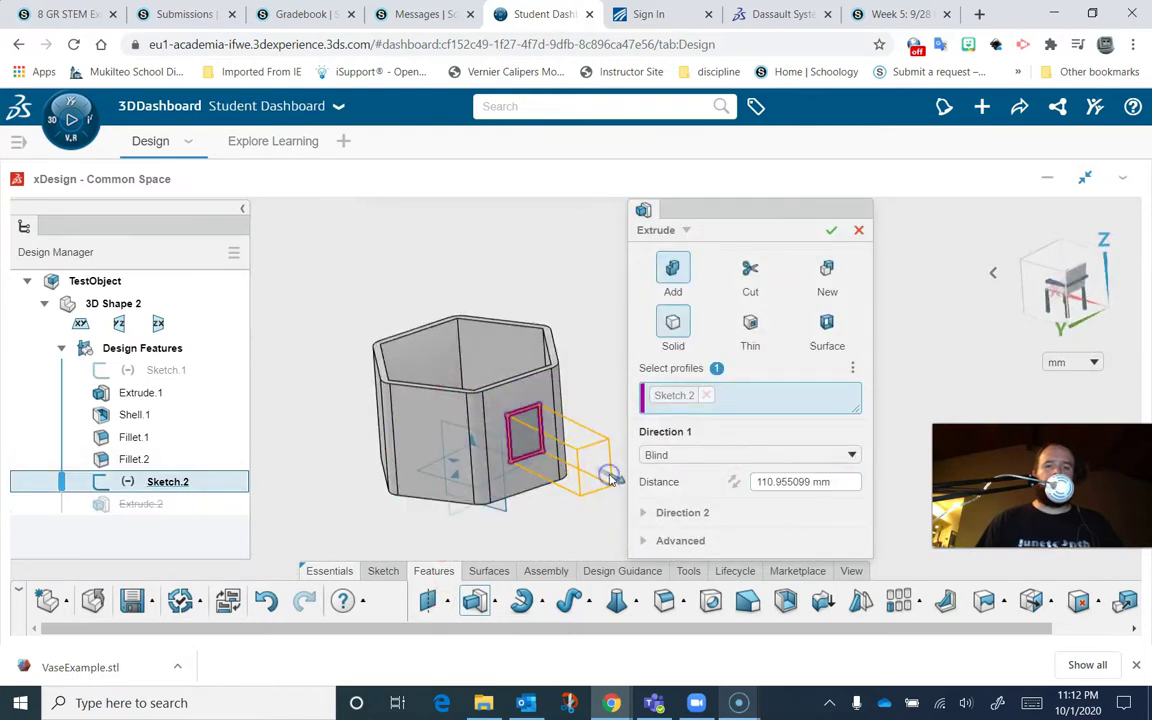
{"action": "left_click", "coordinate": [733, 483]}
{"action": "middle_click_drag", "start_coordinate": [462, 482], "coordinate": [615, 335]}
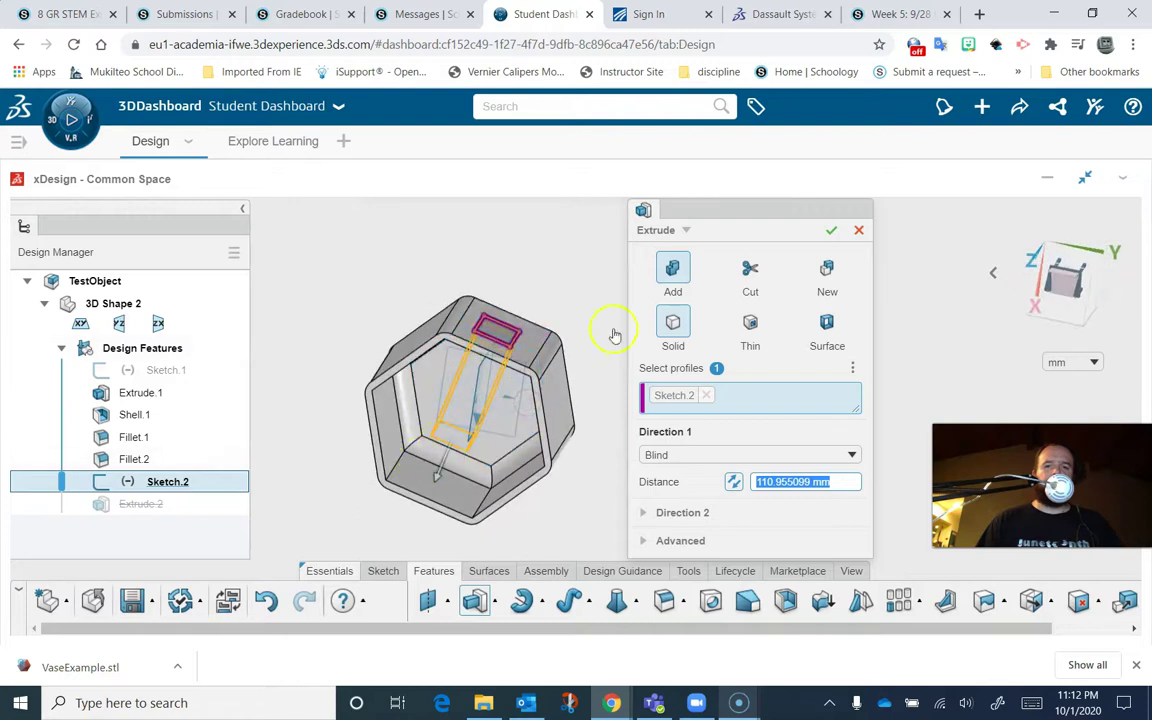
{"action": "left_click", "coordinate": [750, 275]}
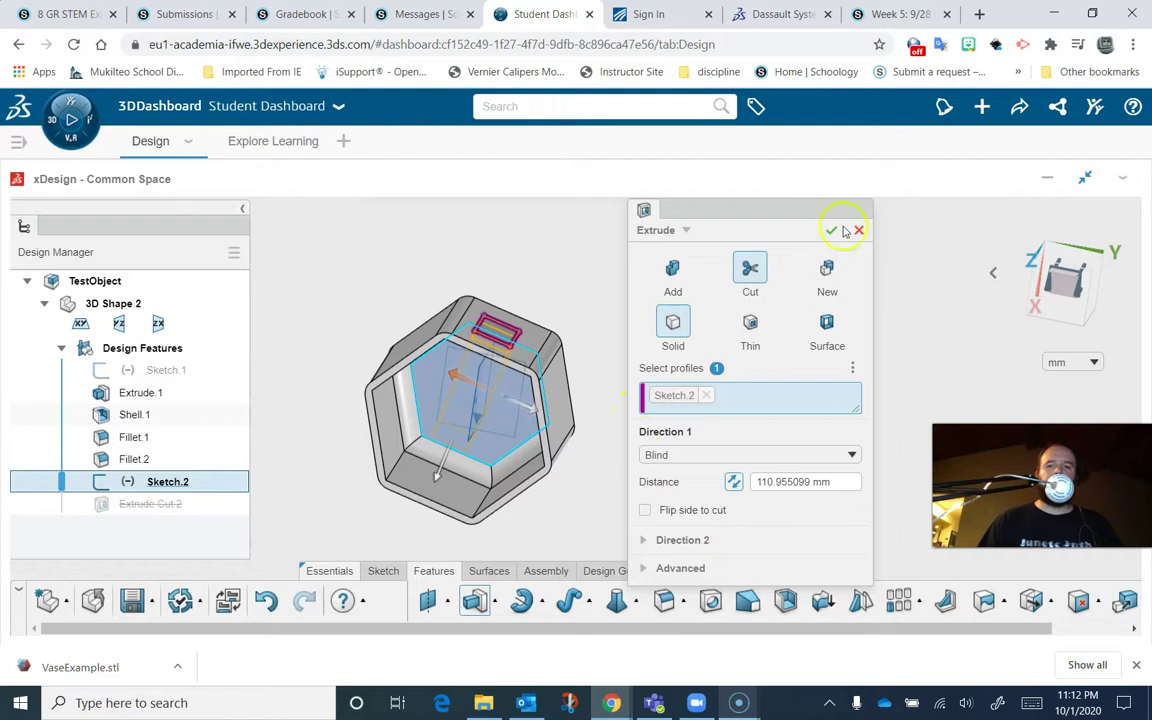
{"action": "right_click_drag", "start_coordinate": [677, 340], "coordinate": [348, 411]}
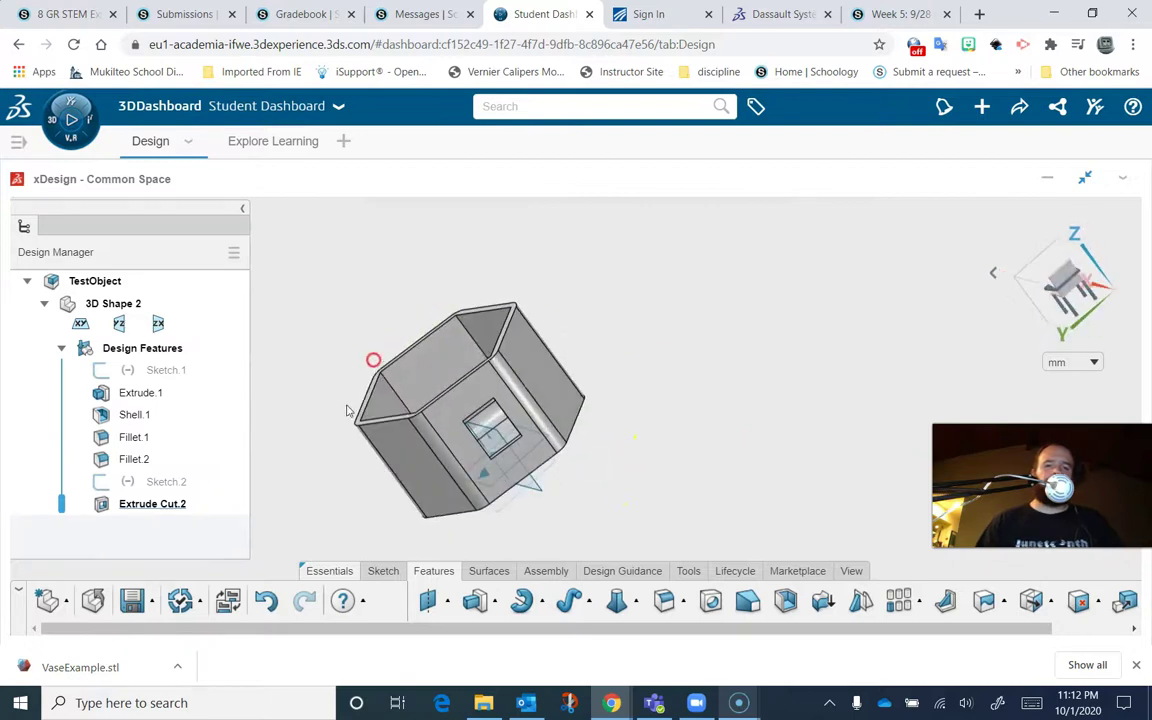
- Save the TestObject model with its new side window and close it
{"action": "left_click", "coordinate": [132, 603]}
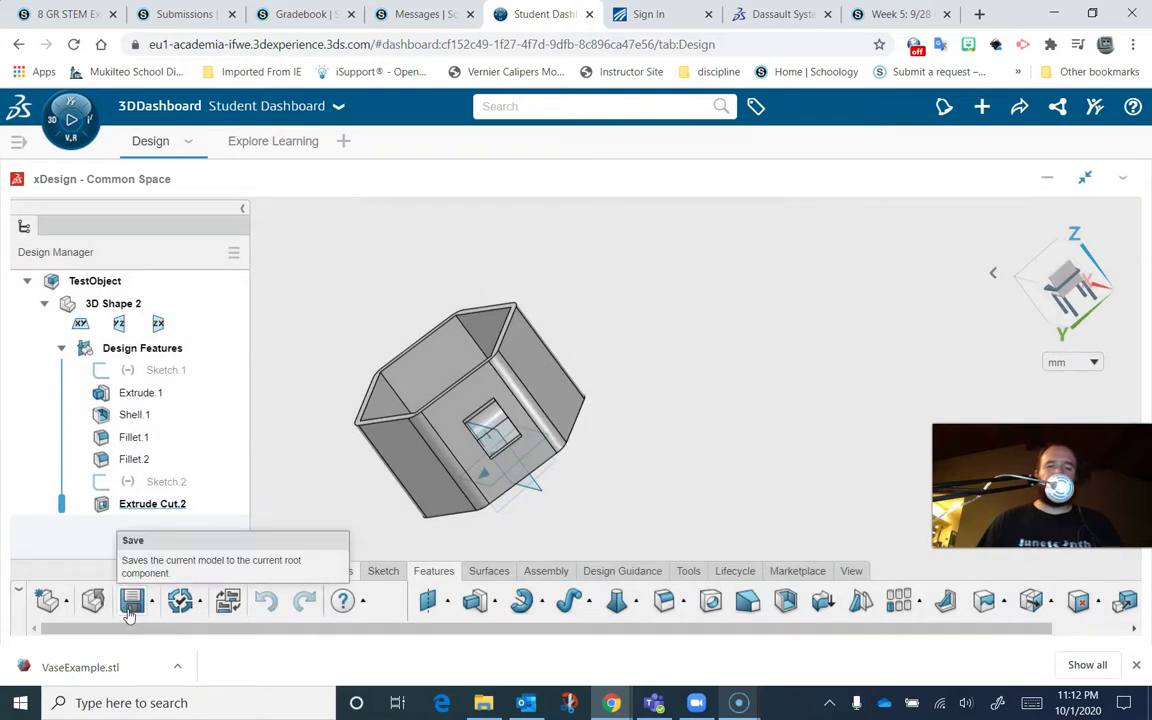
{"action": "middle_click_drag", "start_coordinate": [425, 412], "coordinate": [655, 568]}
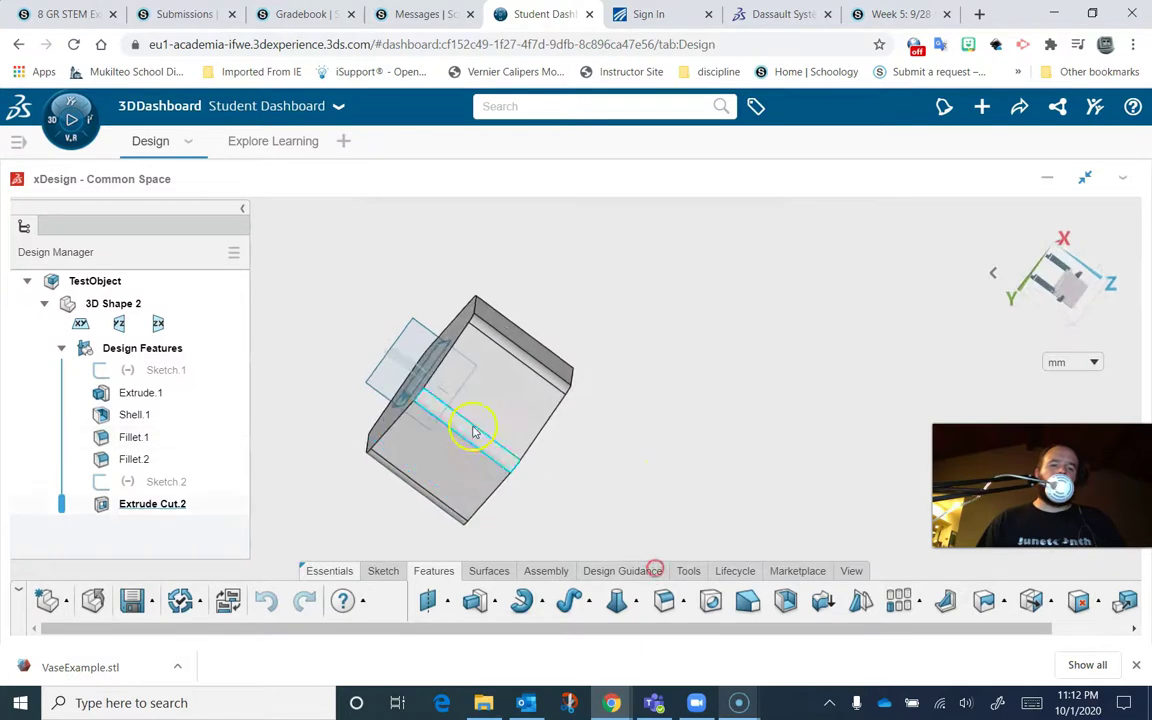
{"action": "middle_click_drag", "start_coordinate": [475, 432], "coordinate": [494, 465]}
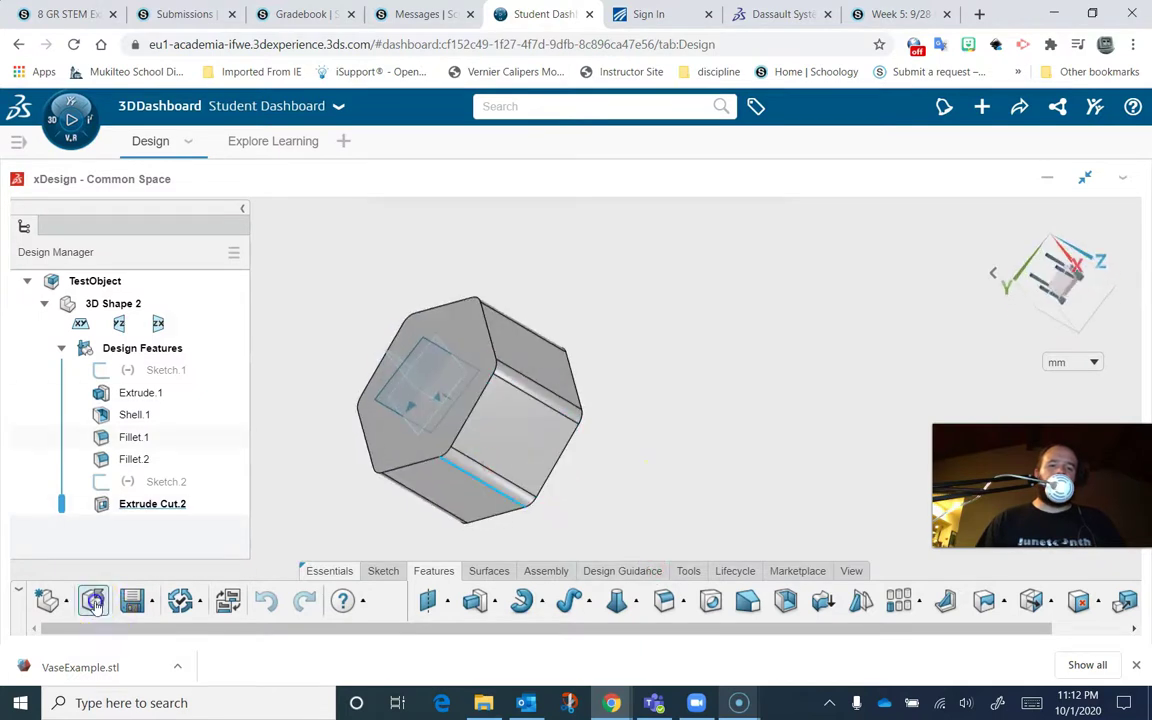
{"action": "left_click", "coordinate": [93, 601]}
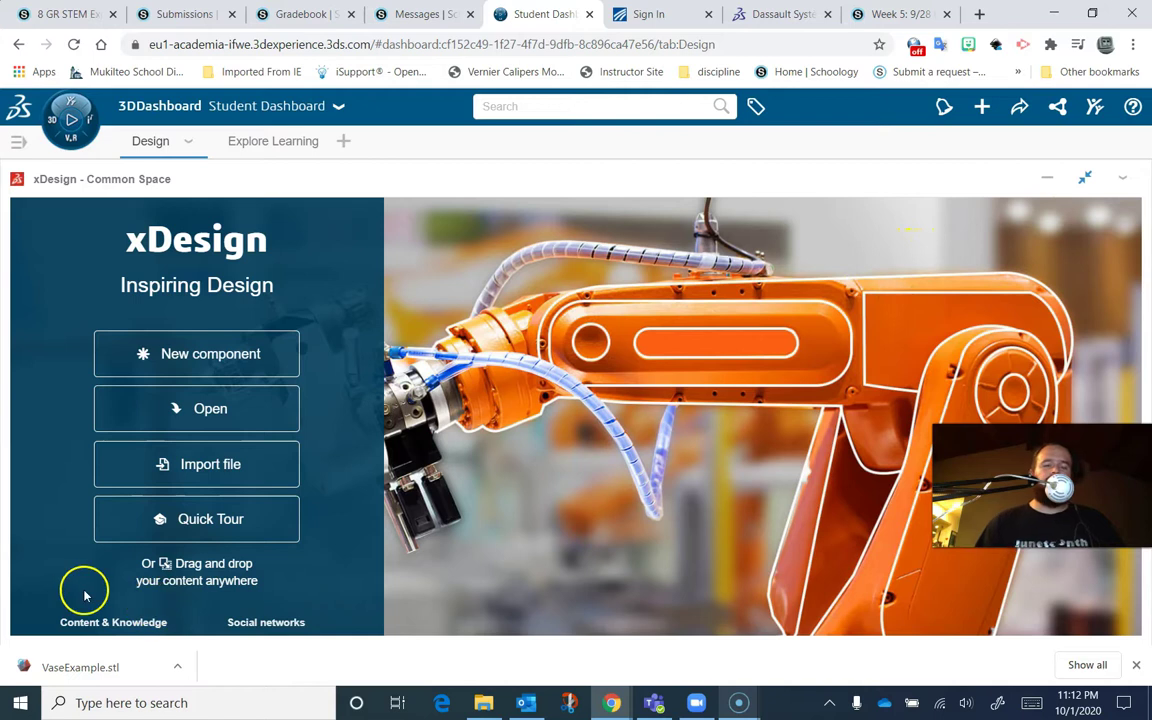
{"action": "left_click_drag", "start_coordinate": [16, 666], "coordinate": [10, 664]}
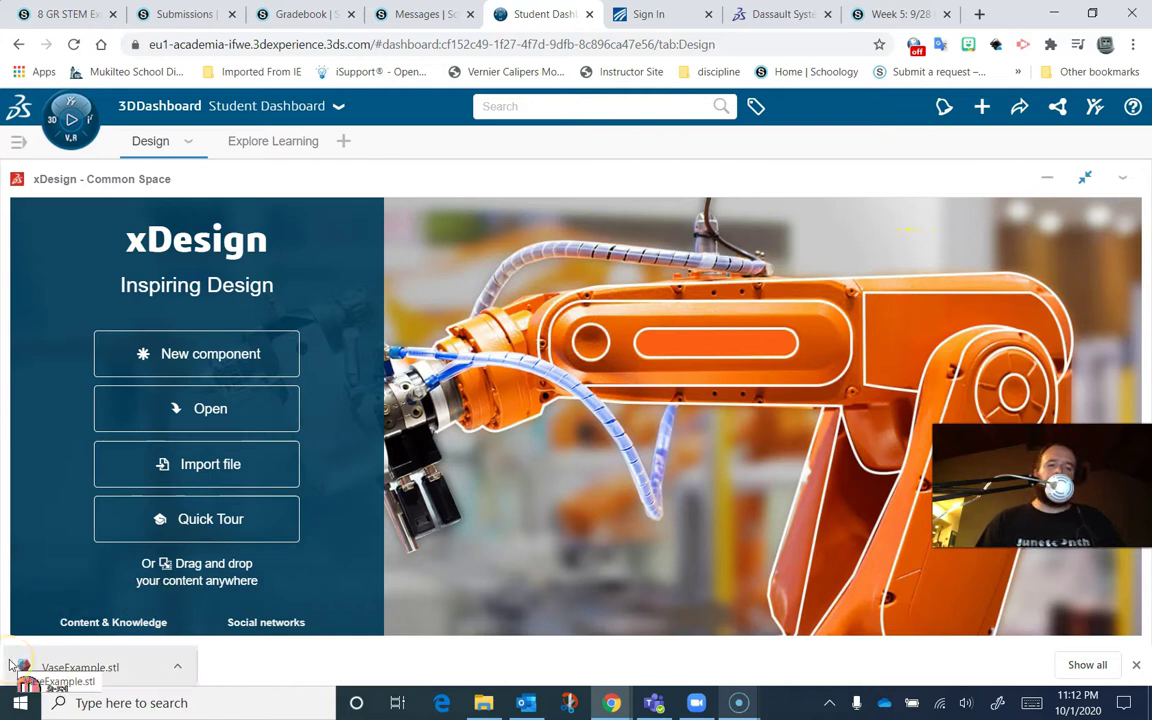
{"action": "left_click_drag", "start_coordinate": [10, 664], "coordinate": [78, 692]}
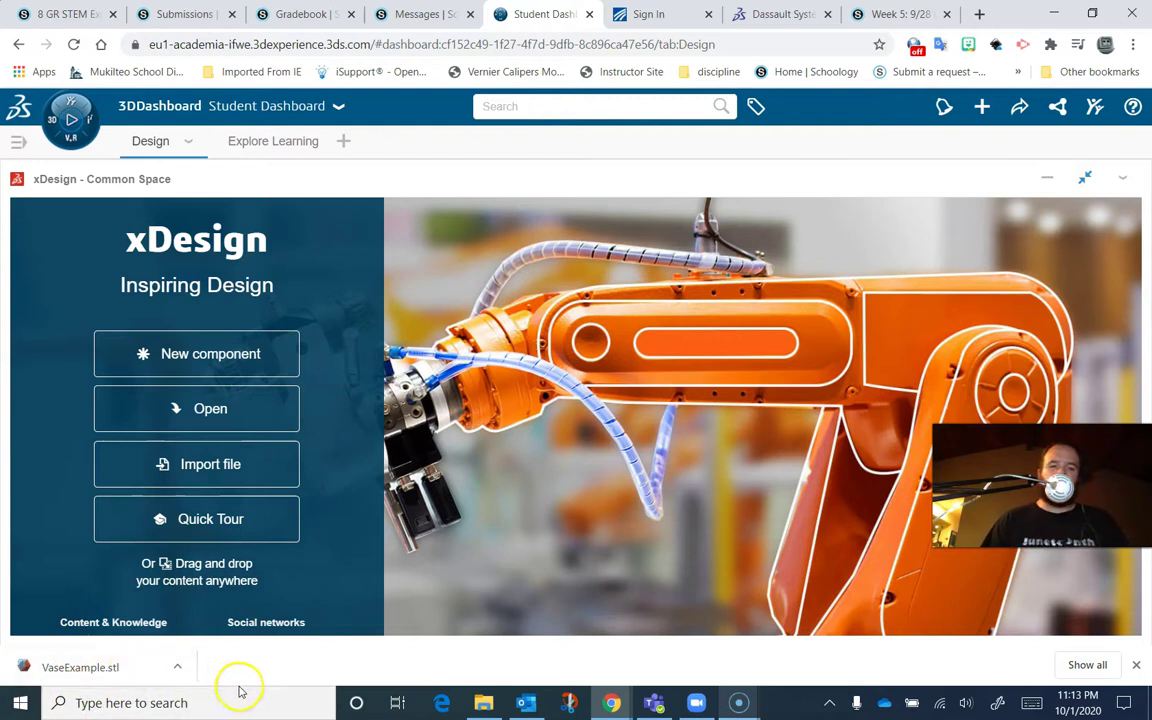